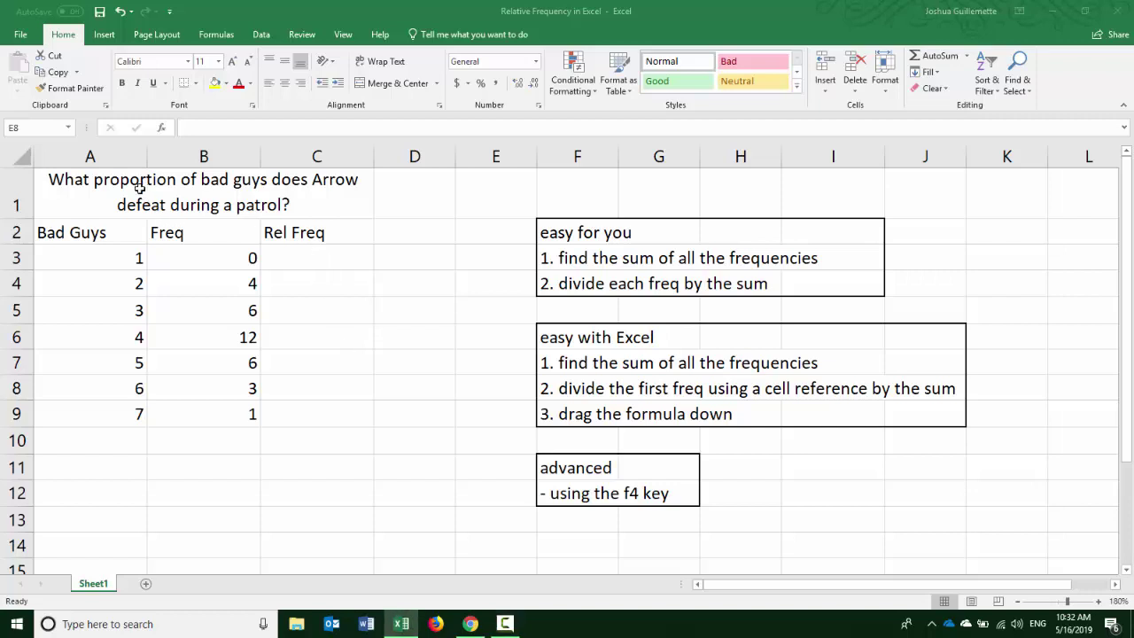
# - Examine the question in the table's title, the three boxed method notes and the Bad Guys values in A3:A9
pyautogui.click(104, 193)
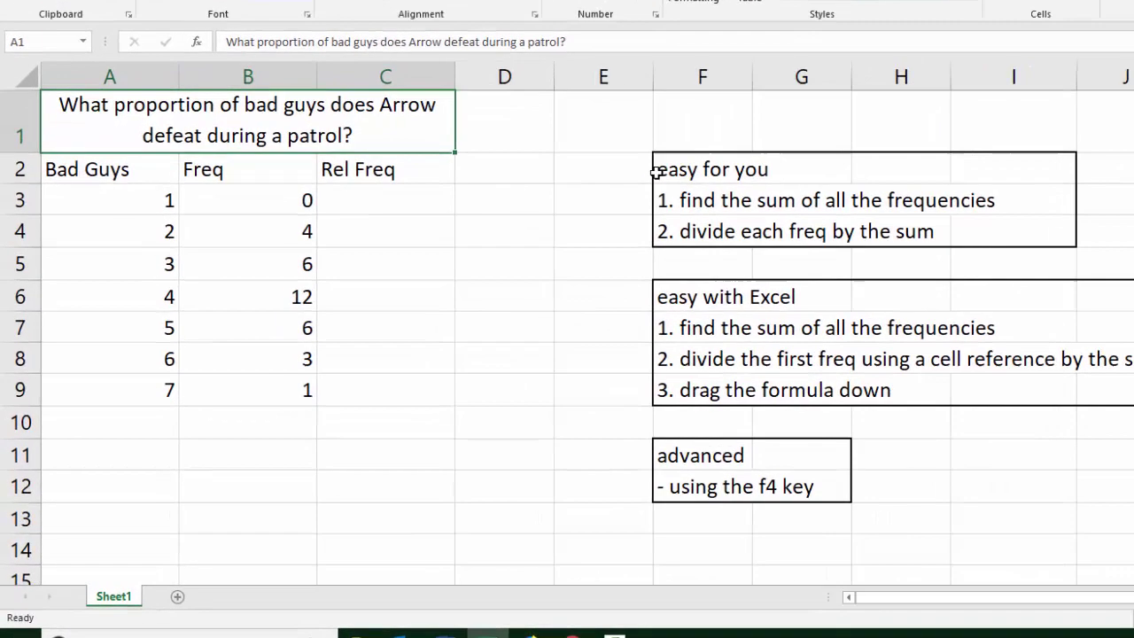
pyautogui.click(660, 170)
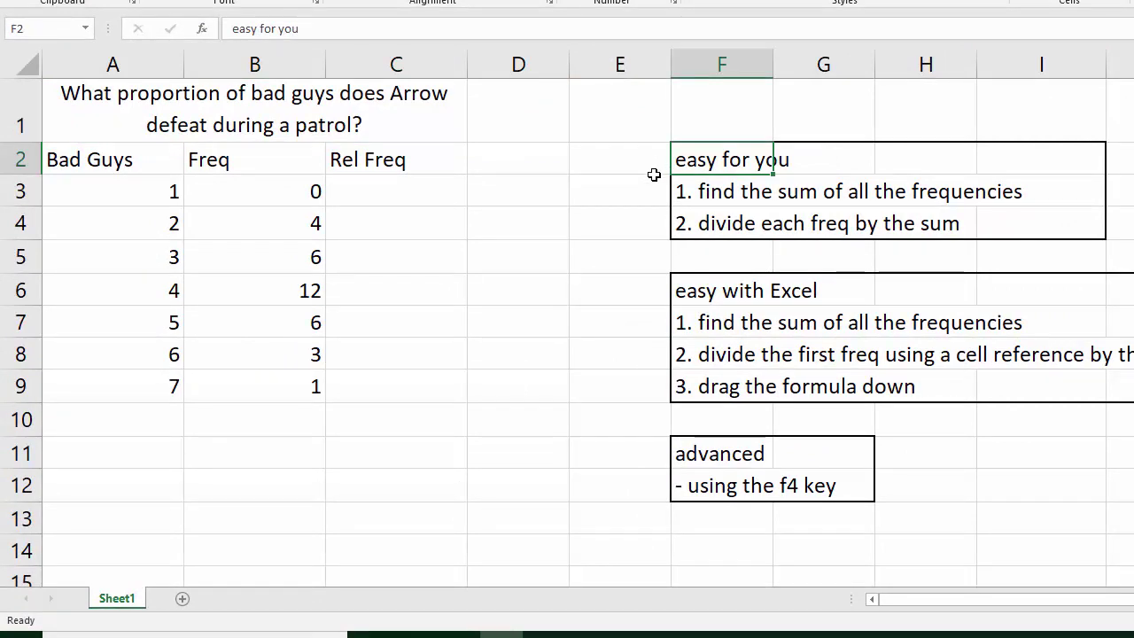
pyautogui.click(673, 289)
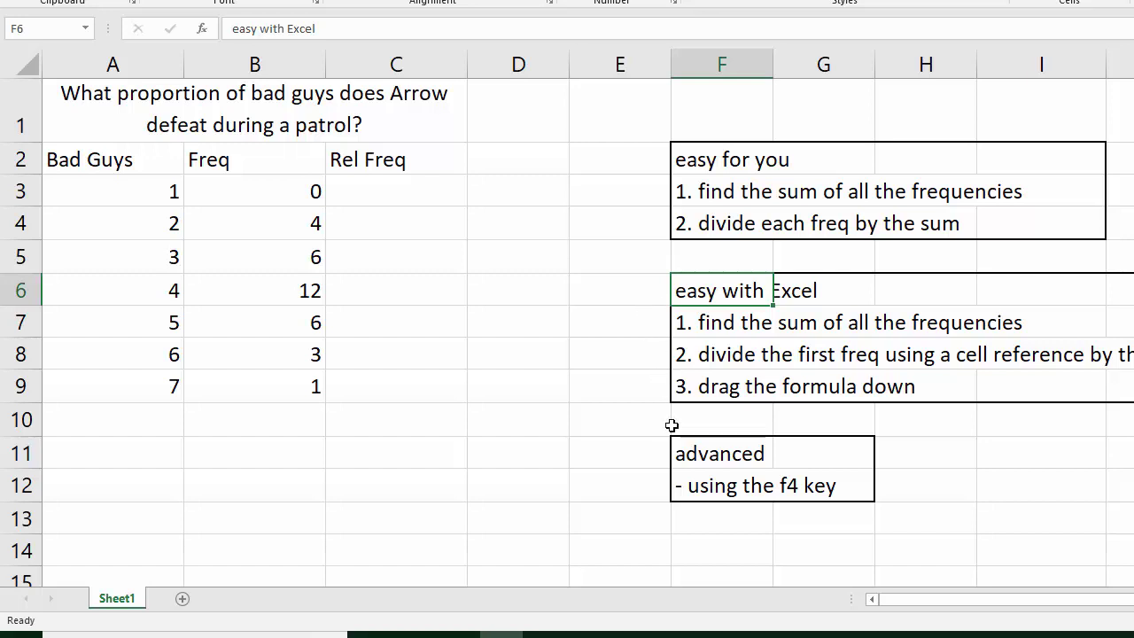
pyautogui.click(679, 455)
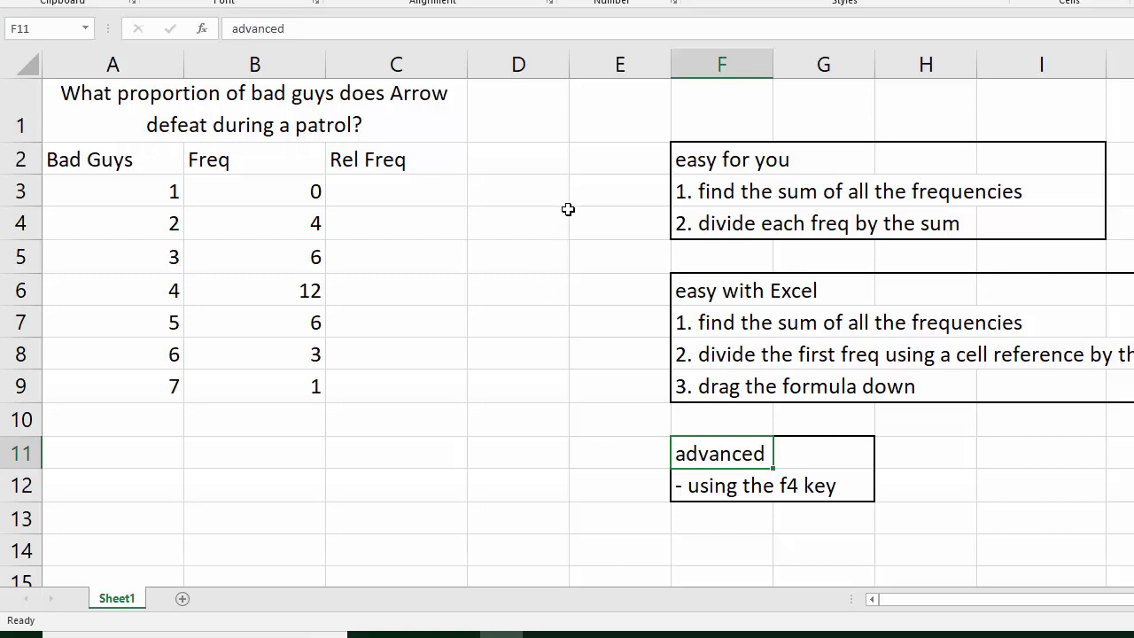
pyautogui.click(135, 113)
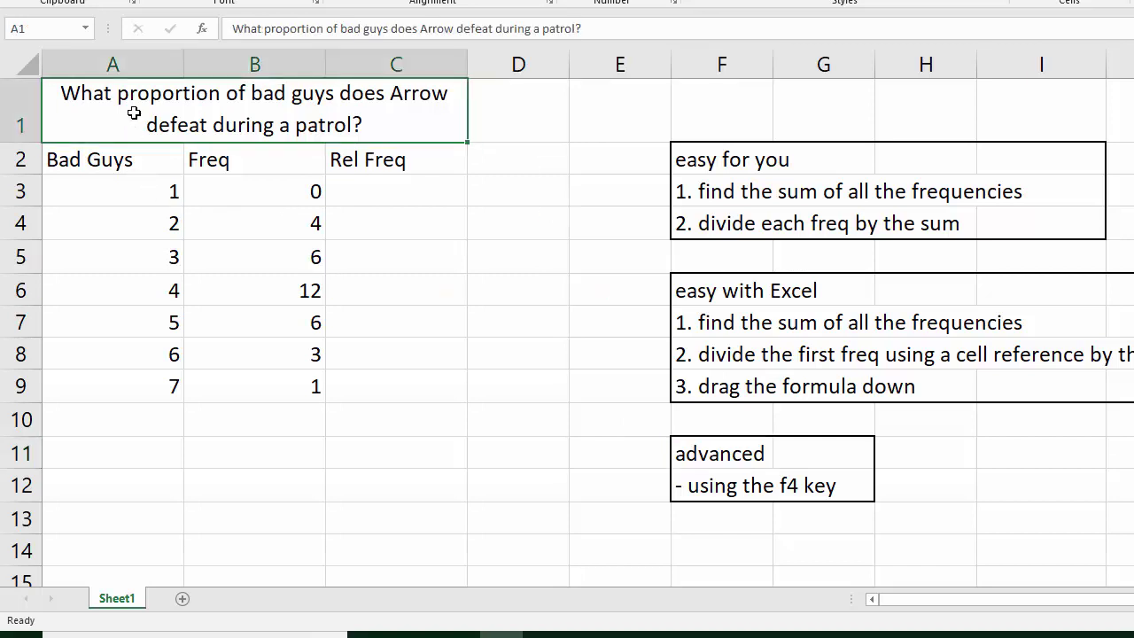
pyautogui.click(110, 192)
pyautogui.moveTo(110, 191); pyautogui.dragTo(122, 381)
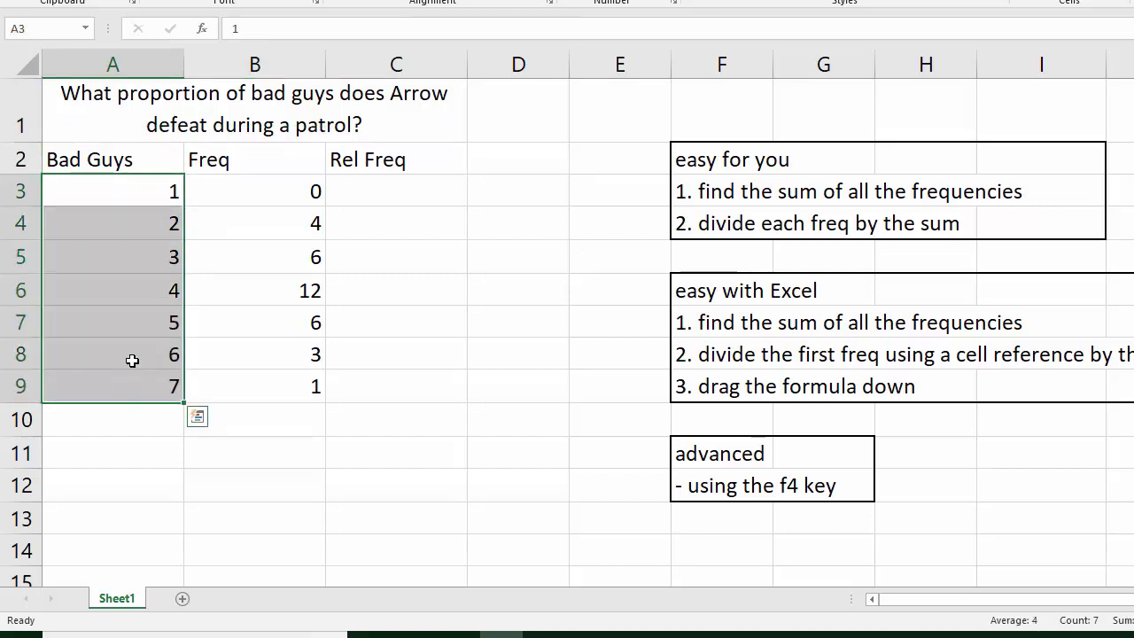
pyautogui.click(202, 125)
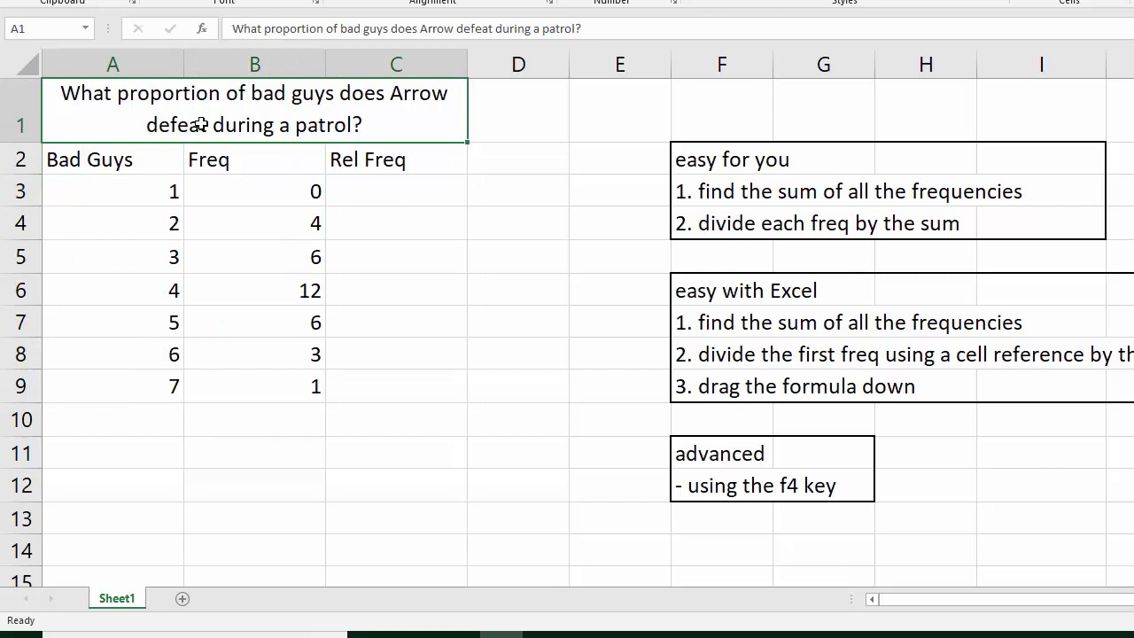
# - Examine each Bad Guys value with its frequency in rows 3 to 9, then the title and the Rel Freq heading
pyautogui.click(296, 190)
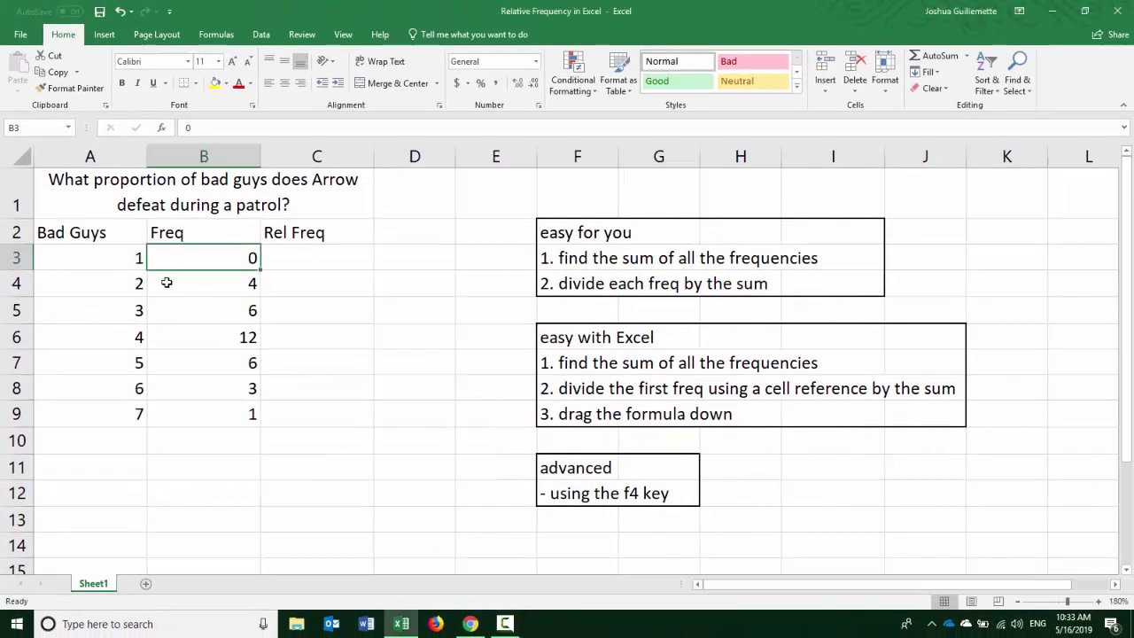
pyautogui.click(118, 284)
pyautogui.click(191, 286)
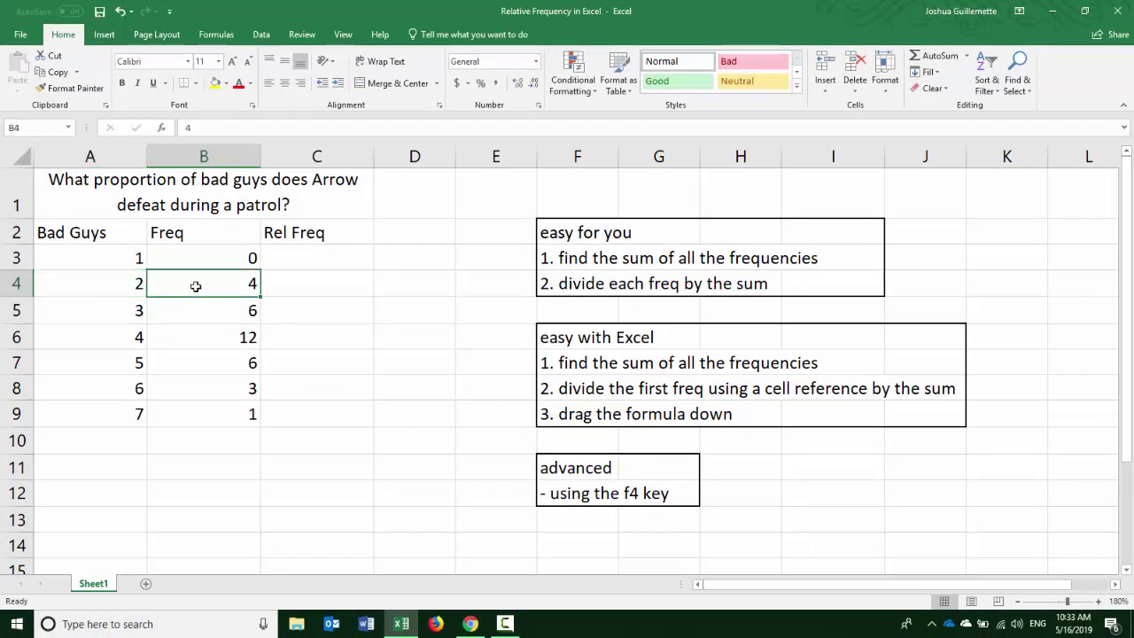
pyautogui.click(104, 312)
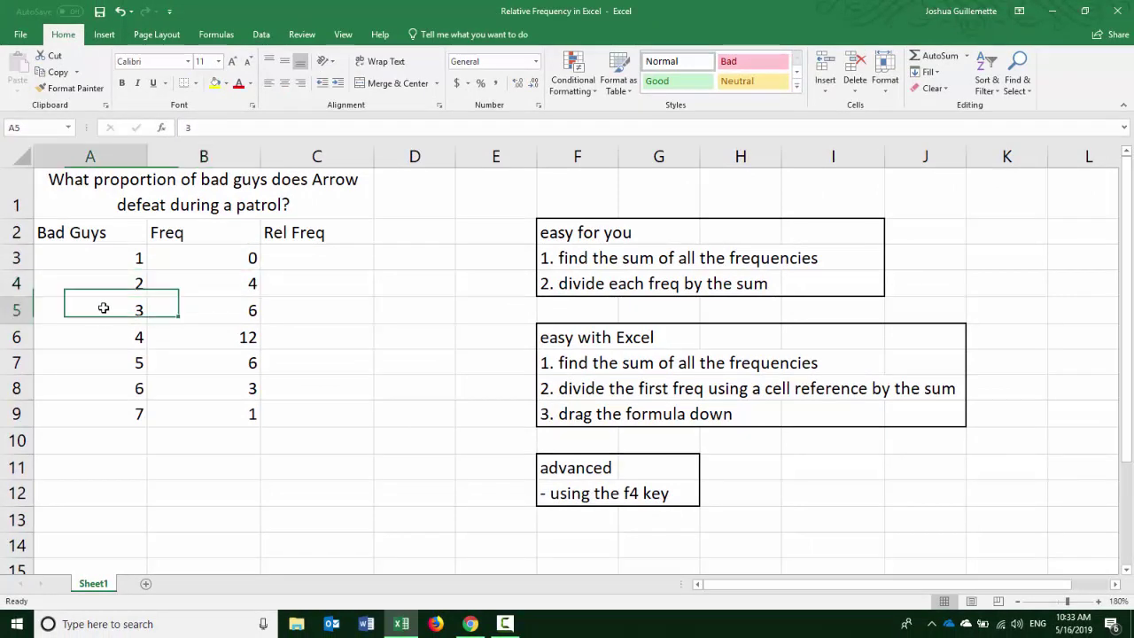
pyautogui.click(189, 311)
pyautogui.click(117, 334)
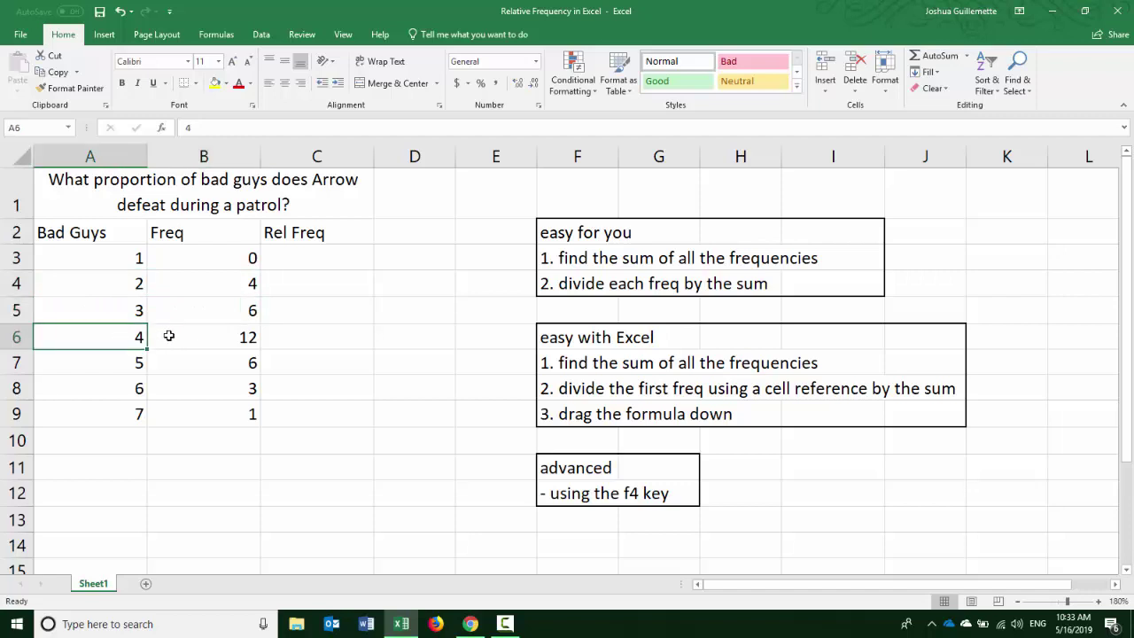
pyautogui.click(186, 337)
pyautogui.click(109, 360)
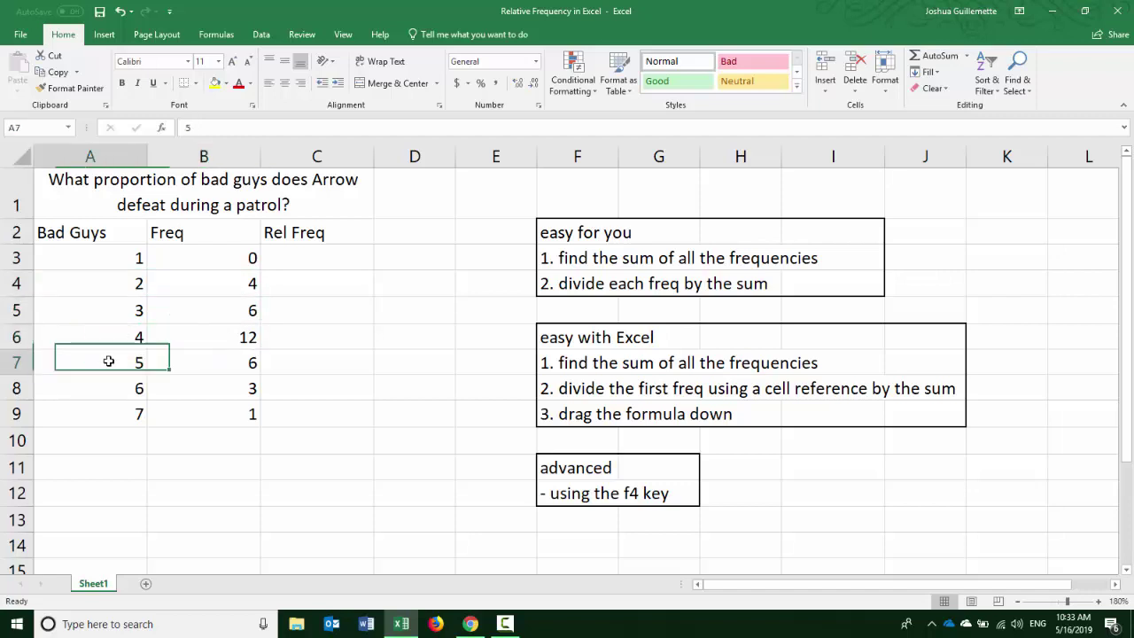
pyautogui.click(173, 370)
pyautogui.click(91, 392)
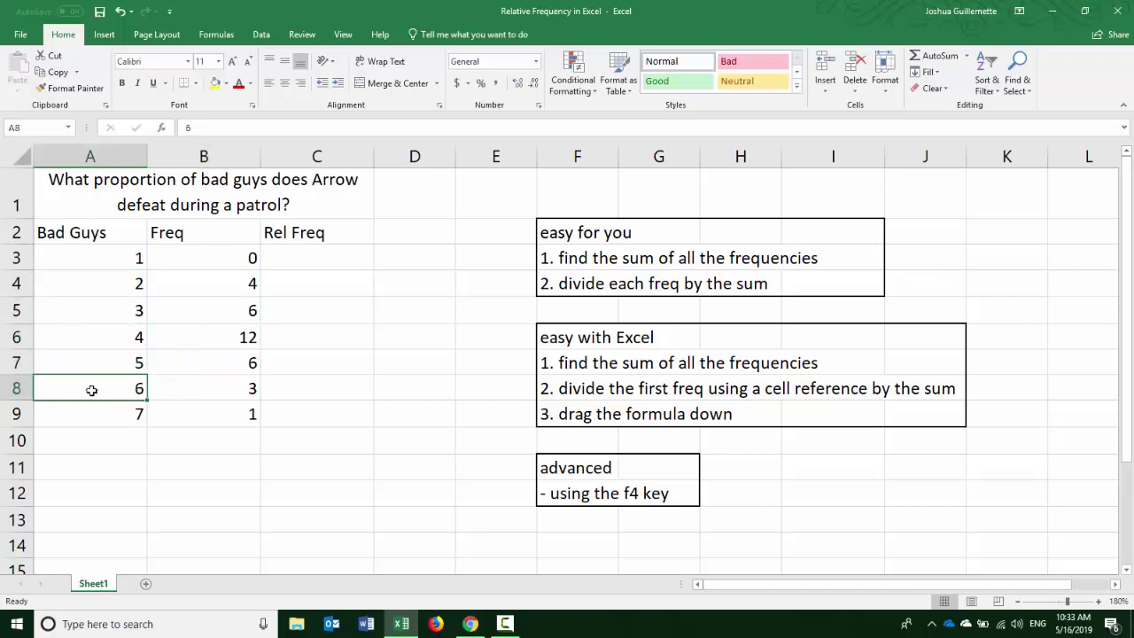
pyautogui.click(189, 391)
pyautogui.click(117, 411)
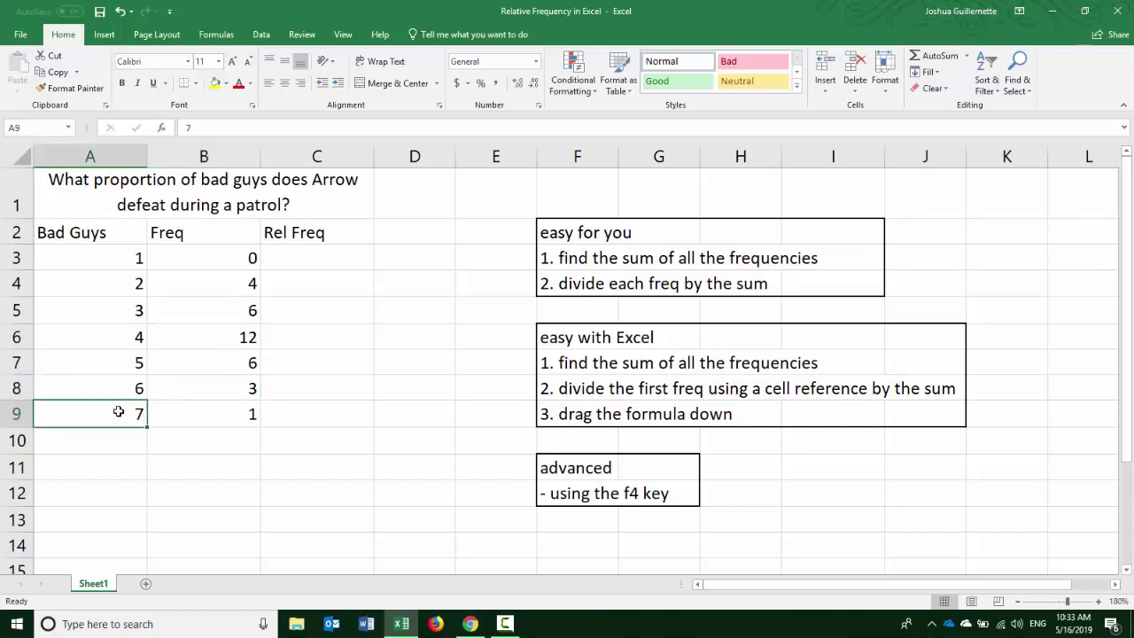
pyautogui.click(194, 416)
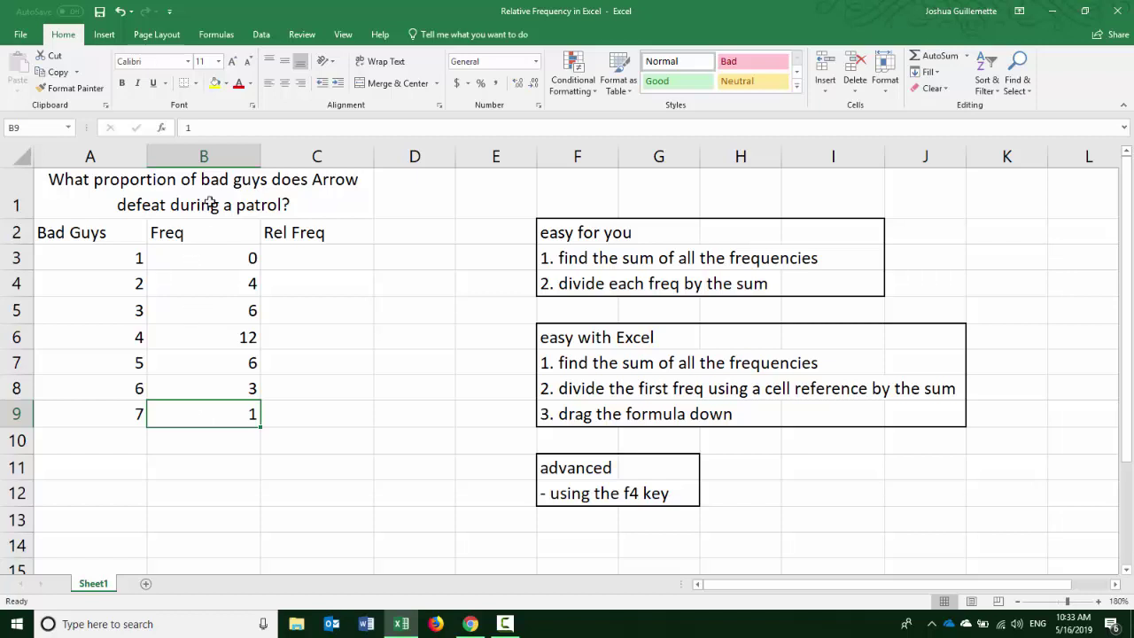
pyautogui.click(133, 179)
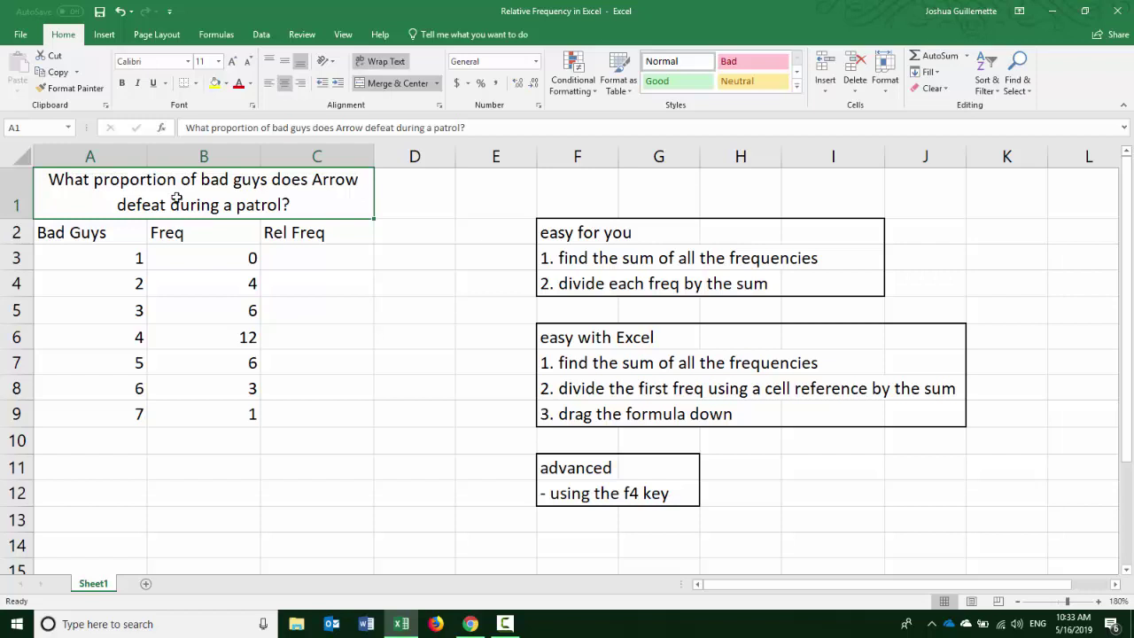
pyautogui.click(320, 234)
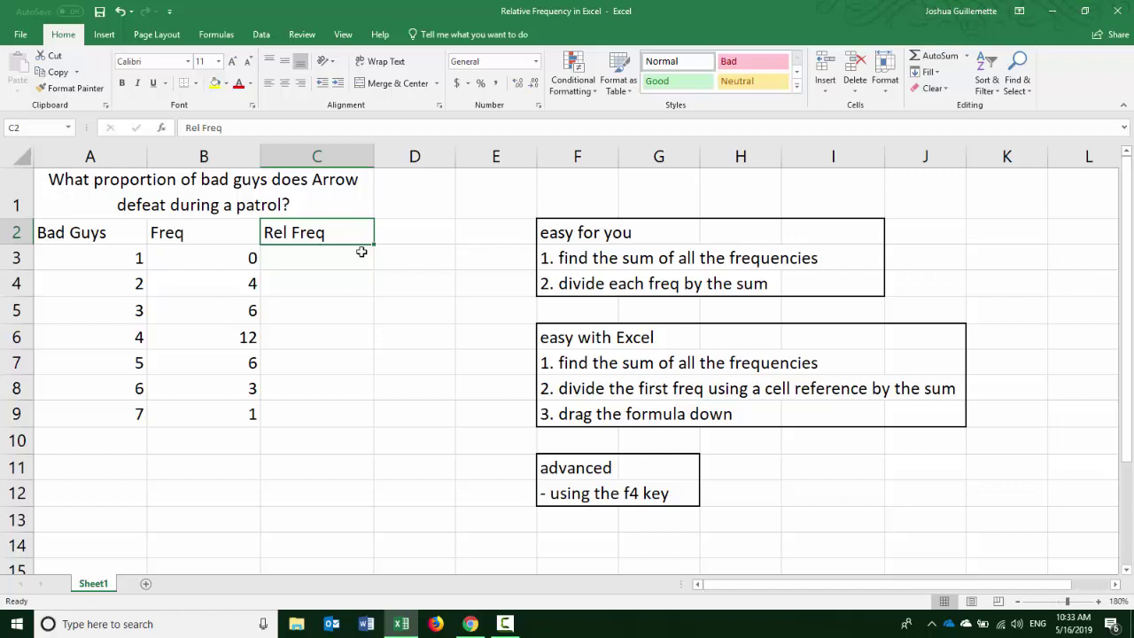
# - Label cell A11 "total" and add up the frequencies in B11 with the formula =0+4+6+12+6+3+1
pyautogui.click(587, 257)
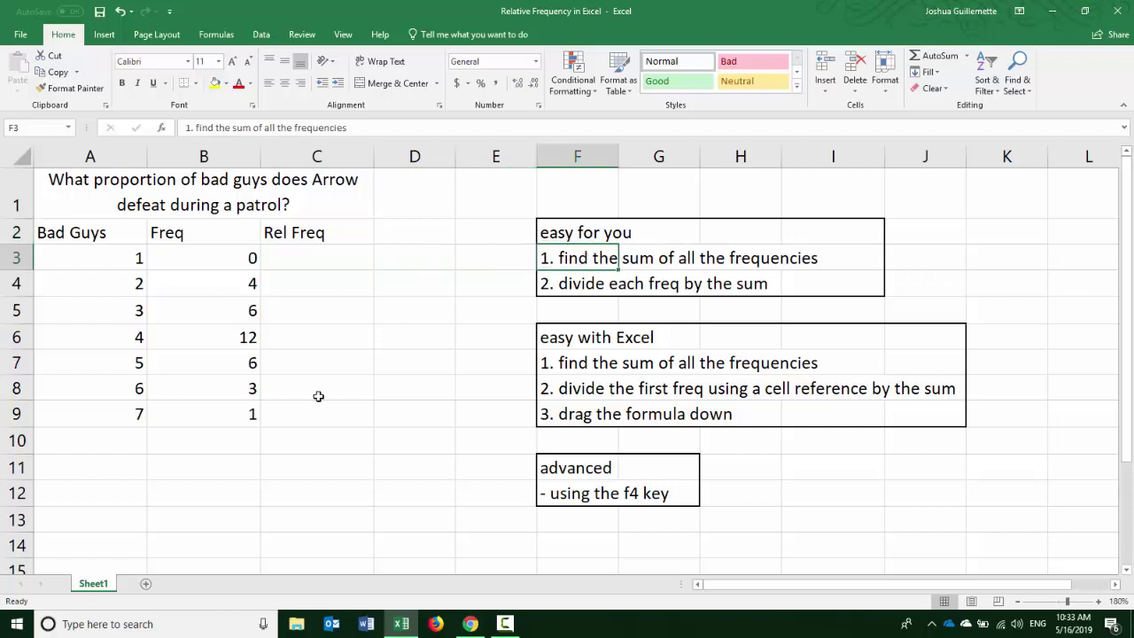
pyautogui.click(134, 468)
pyautogui.write('total')
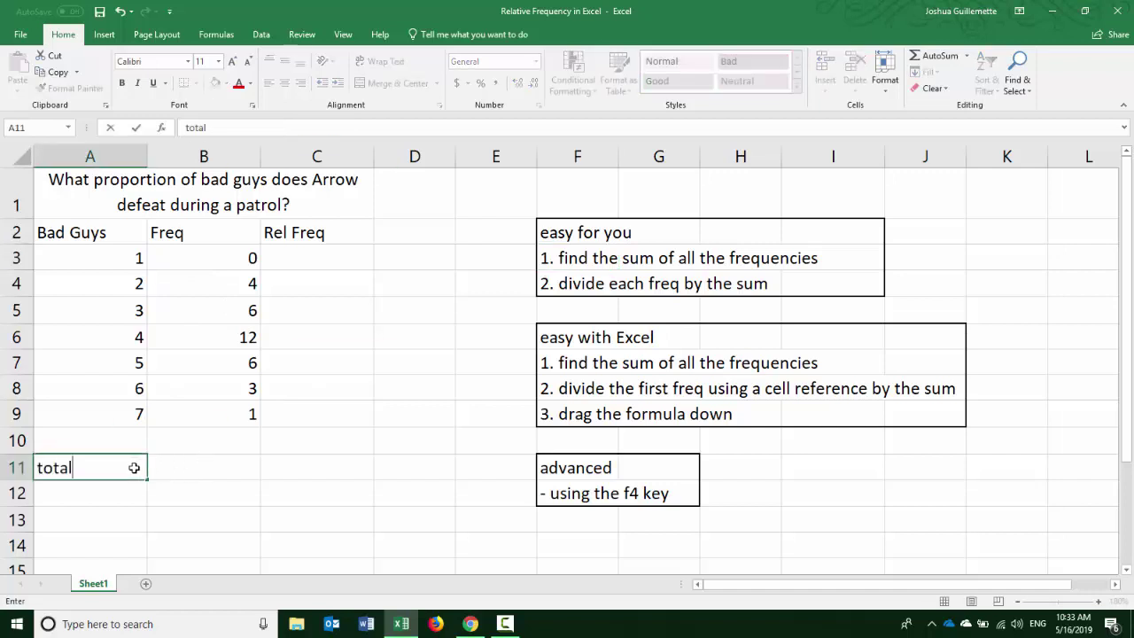
pyautogui.press('Tab')
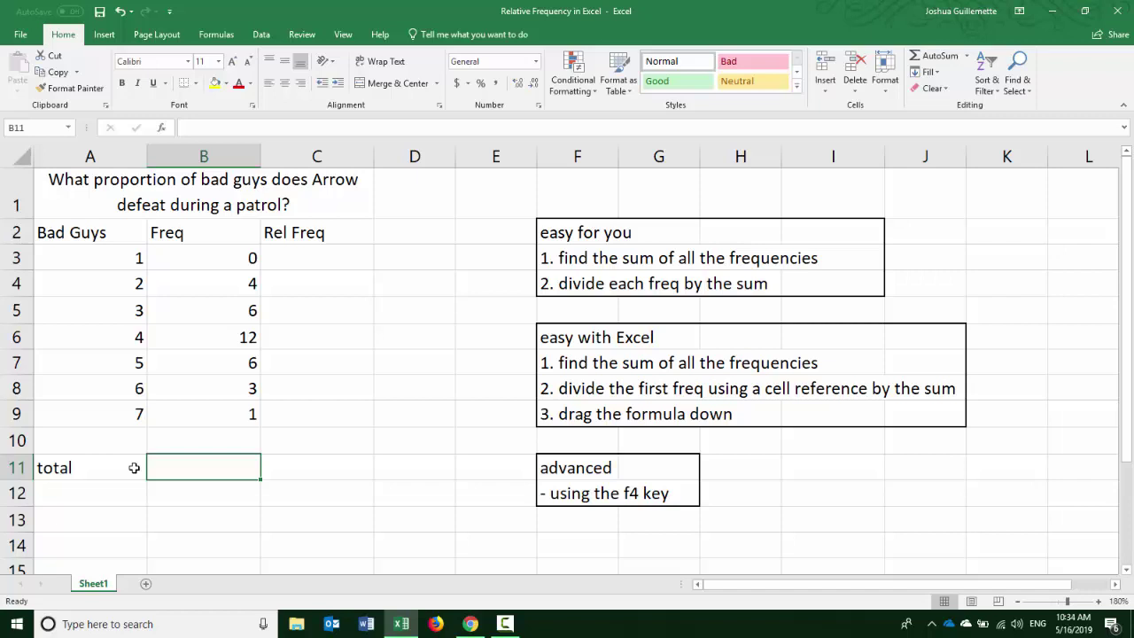
pyautogui.write('=')
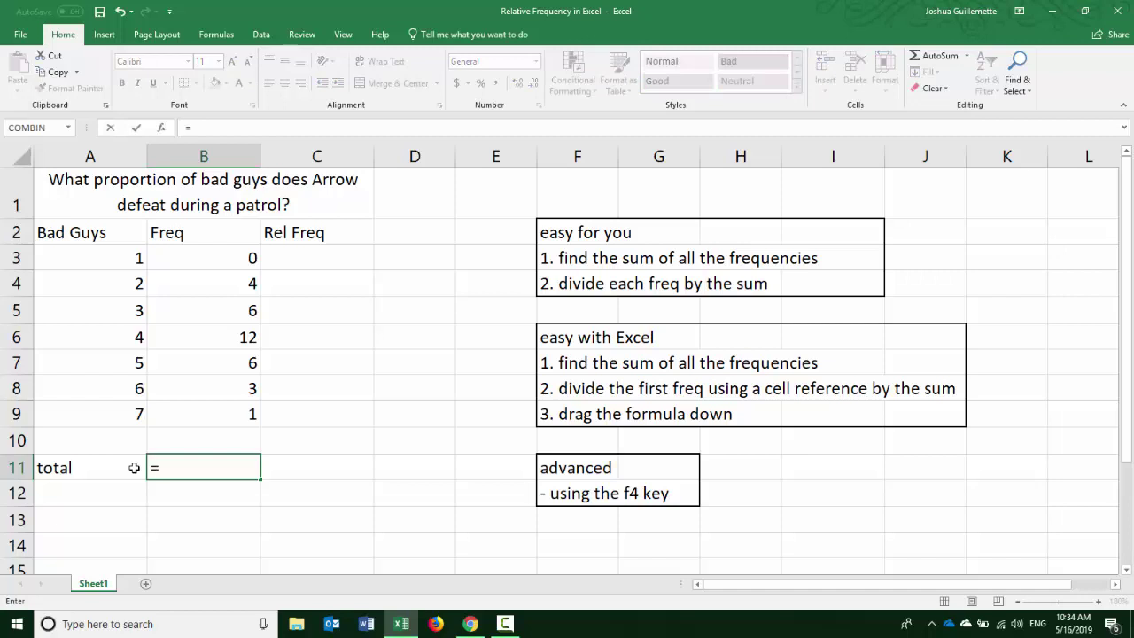
pyautogui.write('0+4+6+12+6')
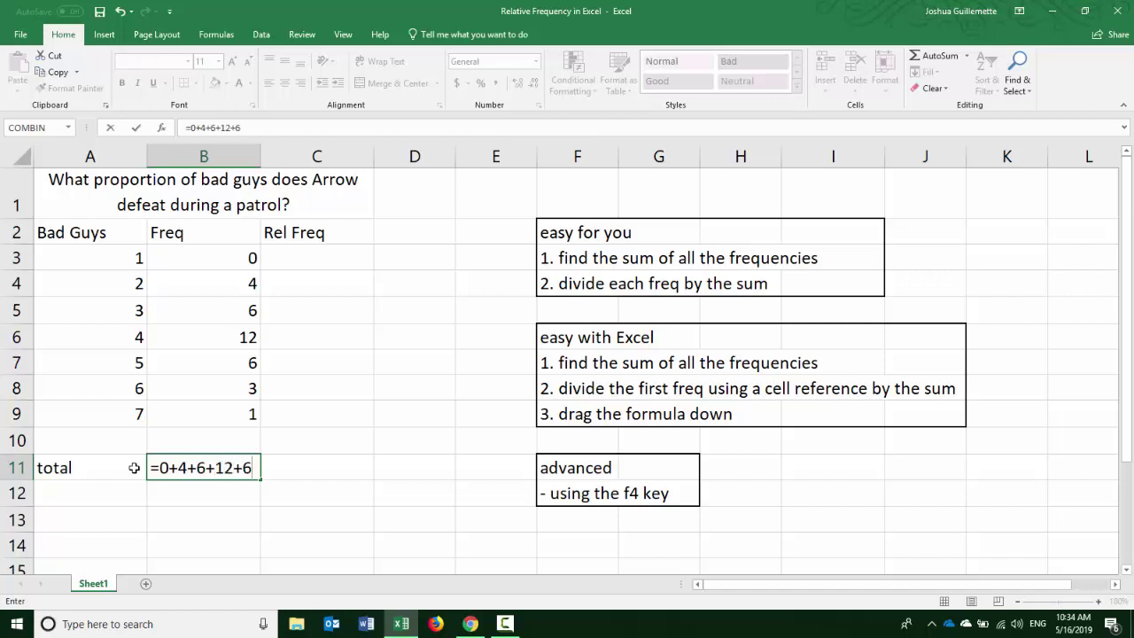
pyautogui.write('+3+1')
pyautogui.press('Return')
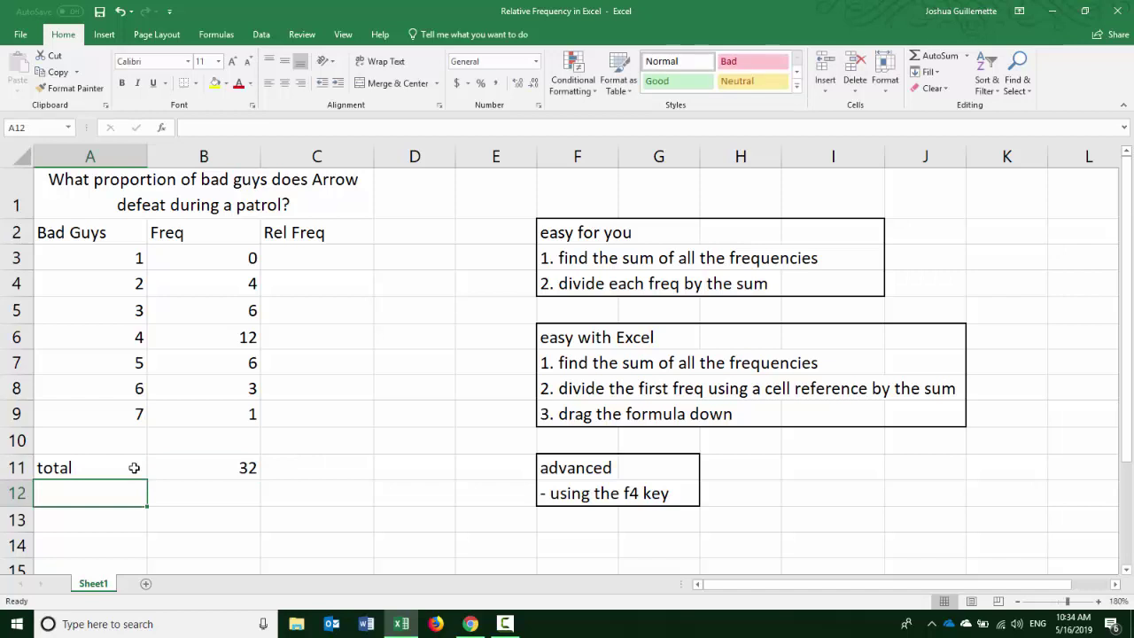
pyautogui.click(184, 468)
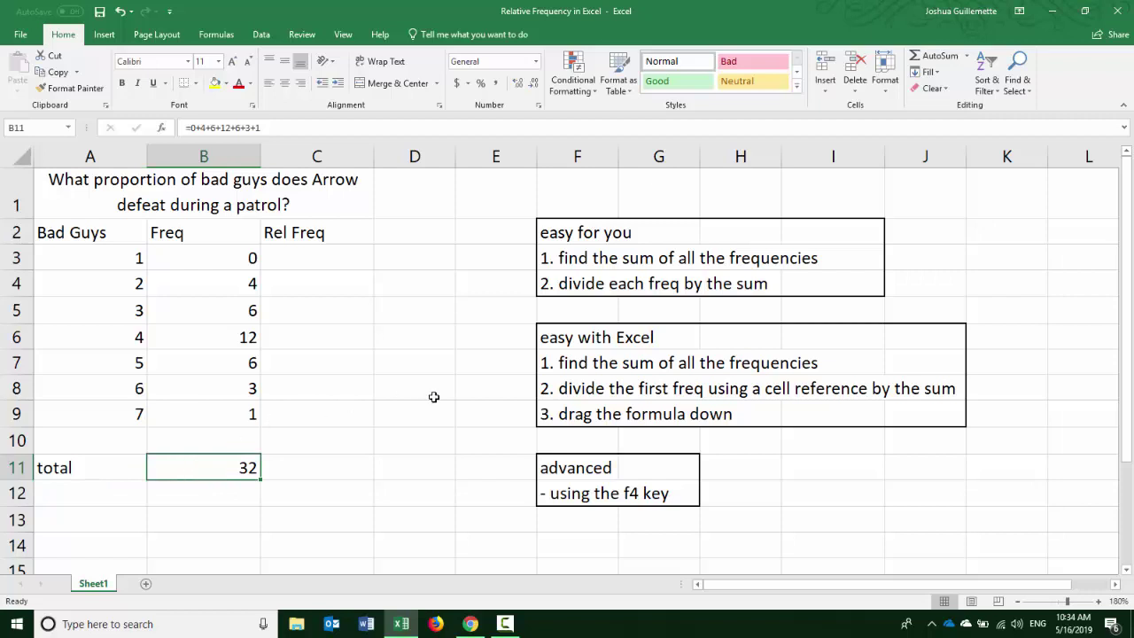
# - Following the note to divide each frequency by the sum, enter =0/32 in cell C3 under Rel Freq
pyautogui.click(589, 233)
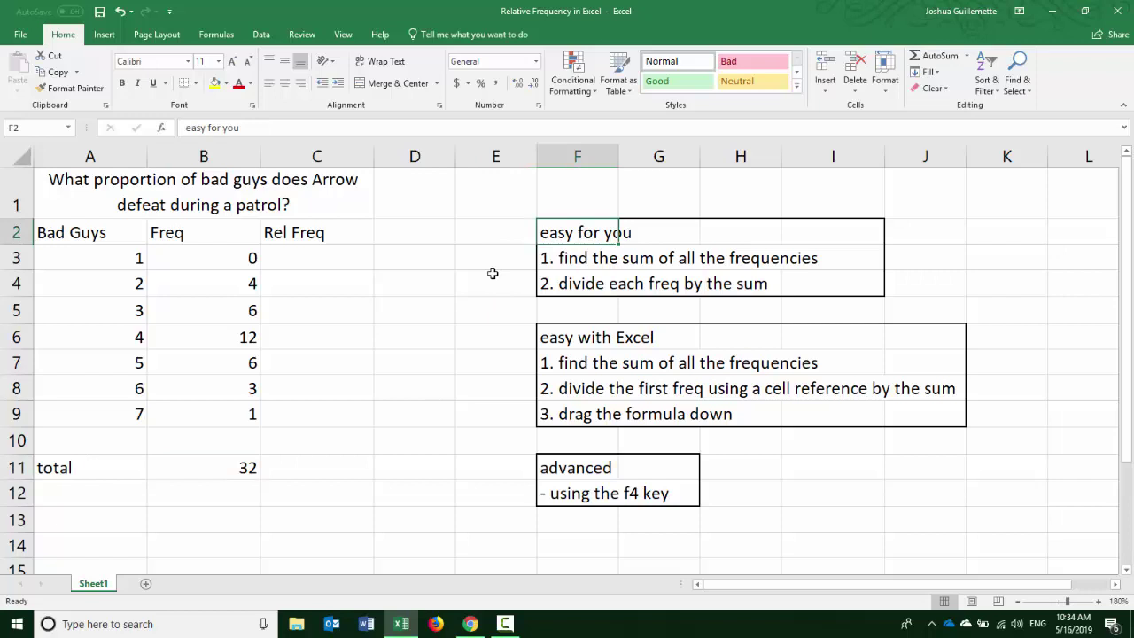
pyautogui.click(594, 283)
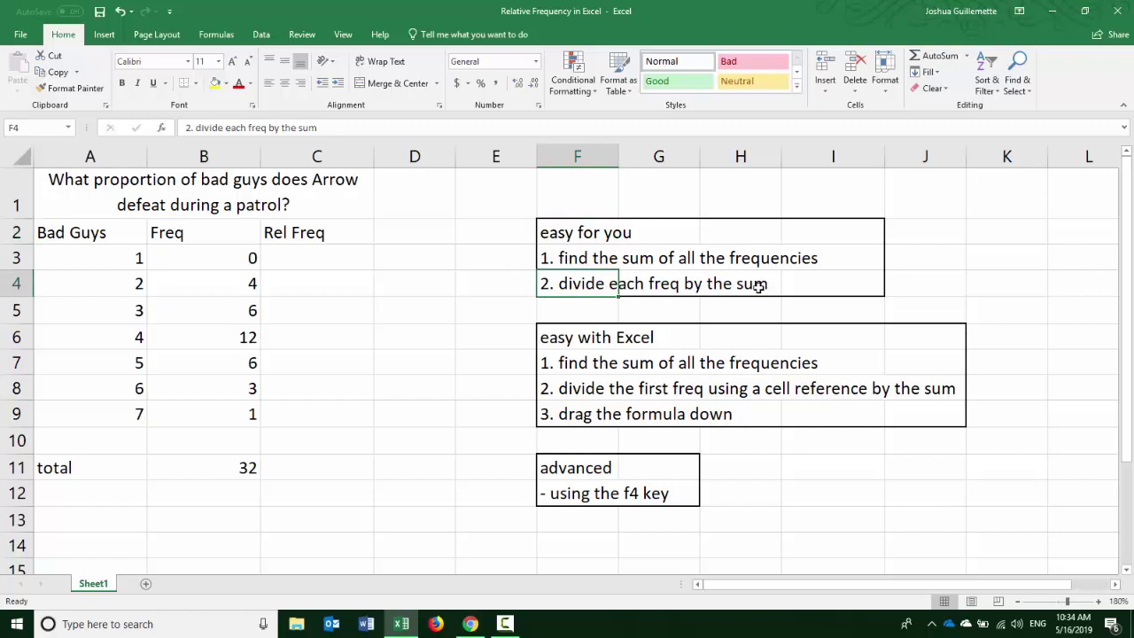
pyautogui.click(308, 258)
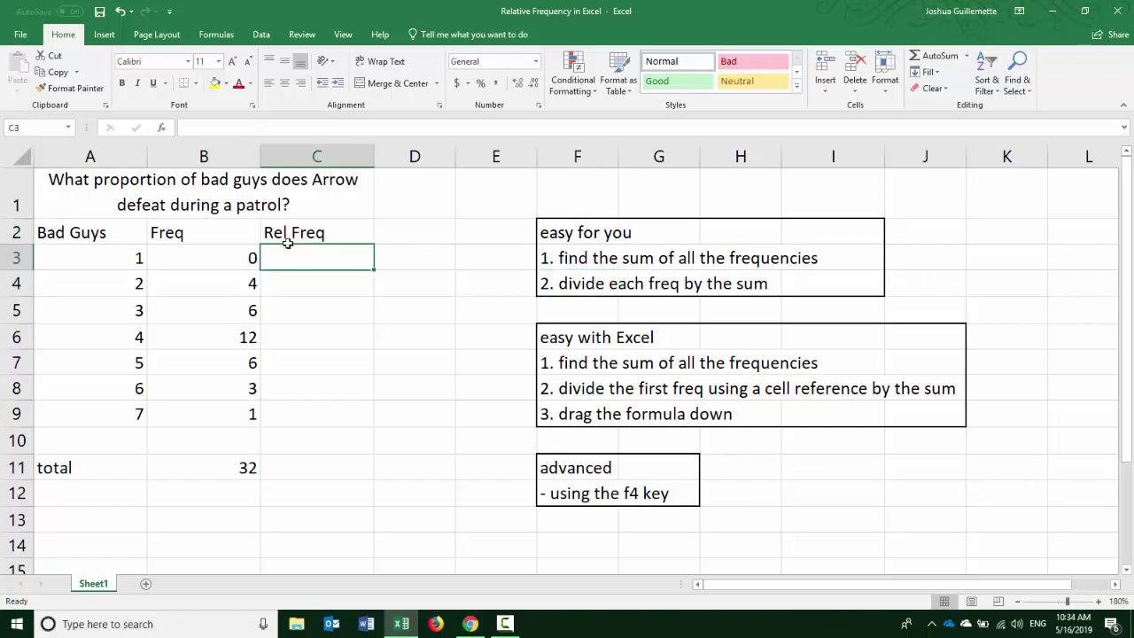
pyautogui.write('=')
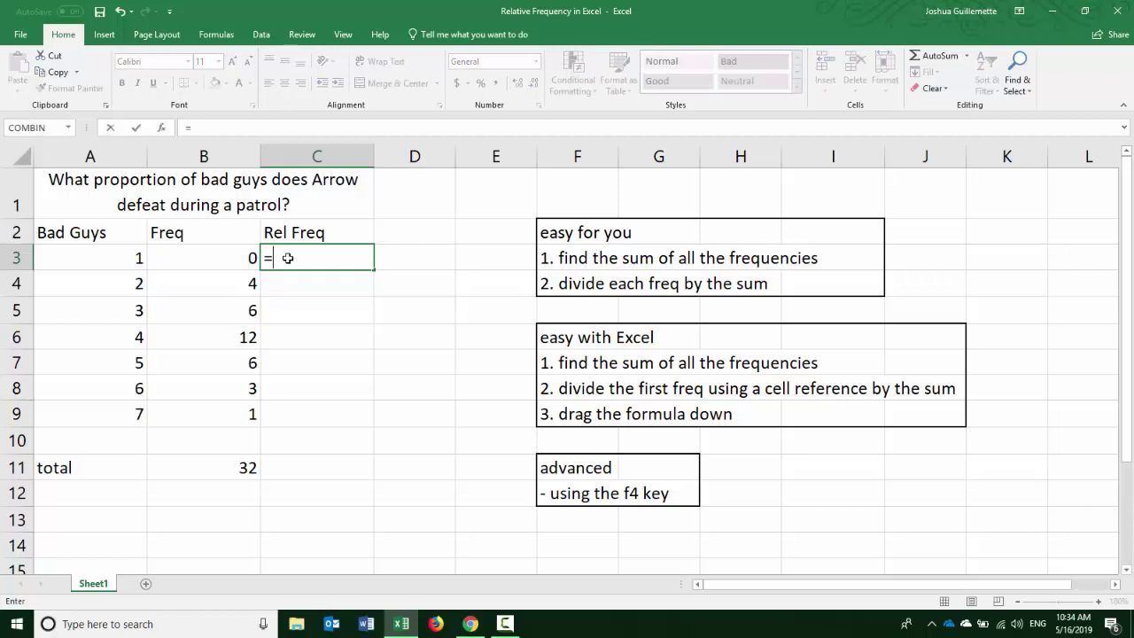
pyautogui.write('0/32')
pyautogui.press('Return')
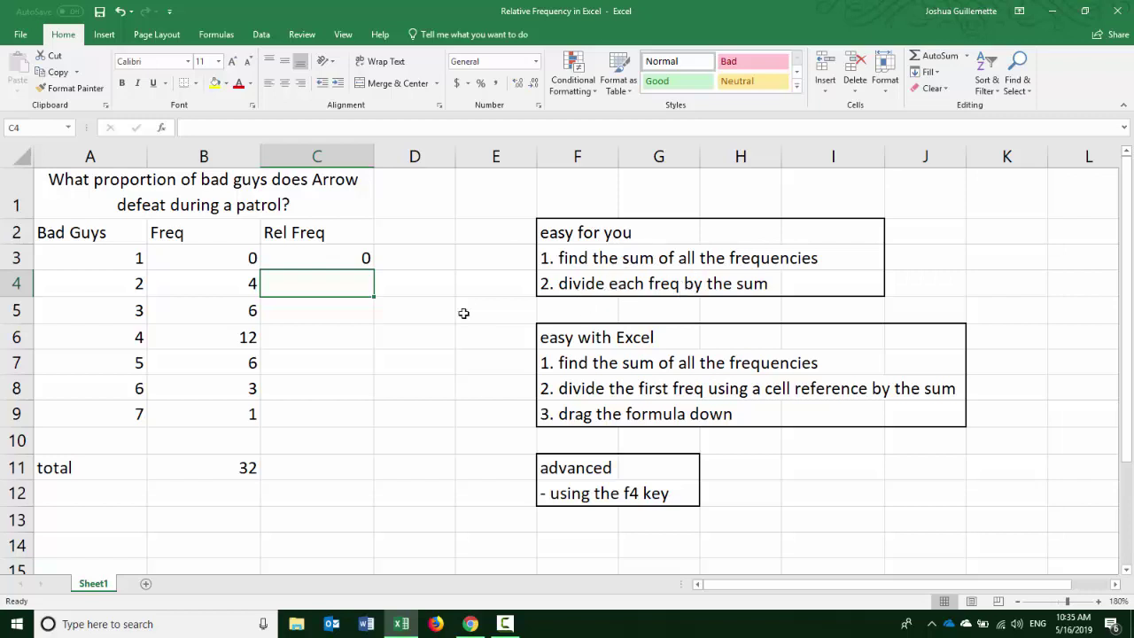
# - Enter the relative frequency formulas =4/32 in C4, =6/32 in C5 and =12/32 in C6
pyautogui.write('=')
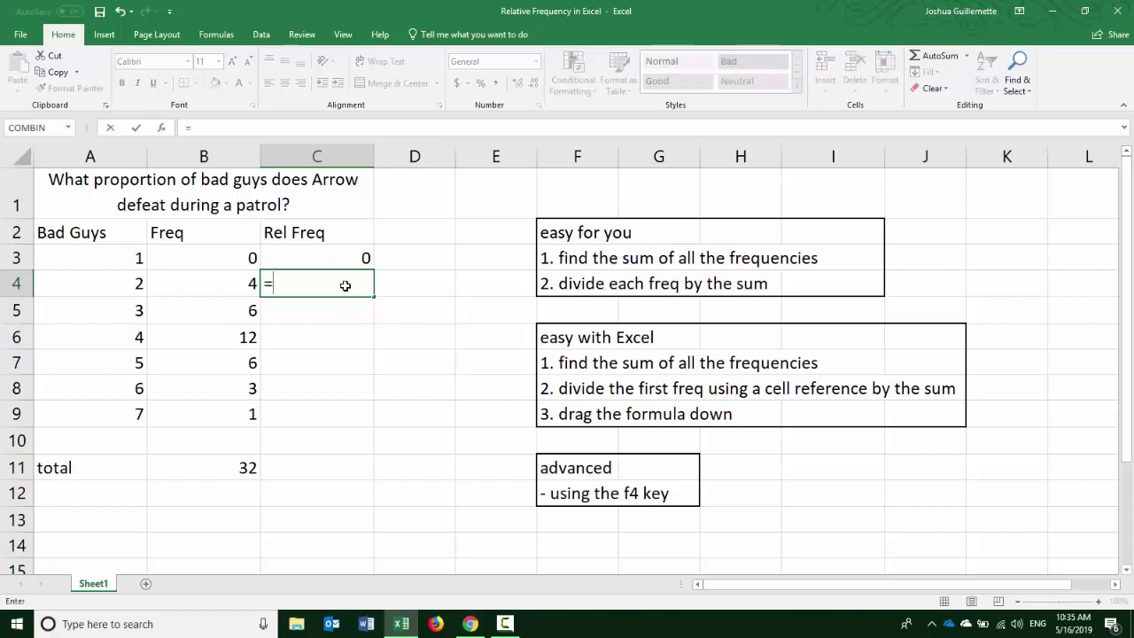
pyautogui.write('4/32')
pyautogui.press('Return')
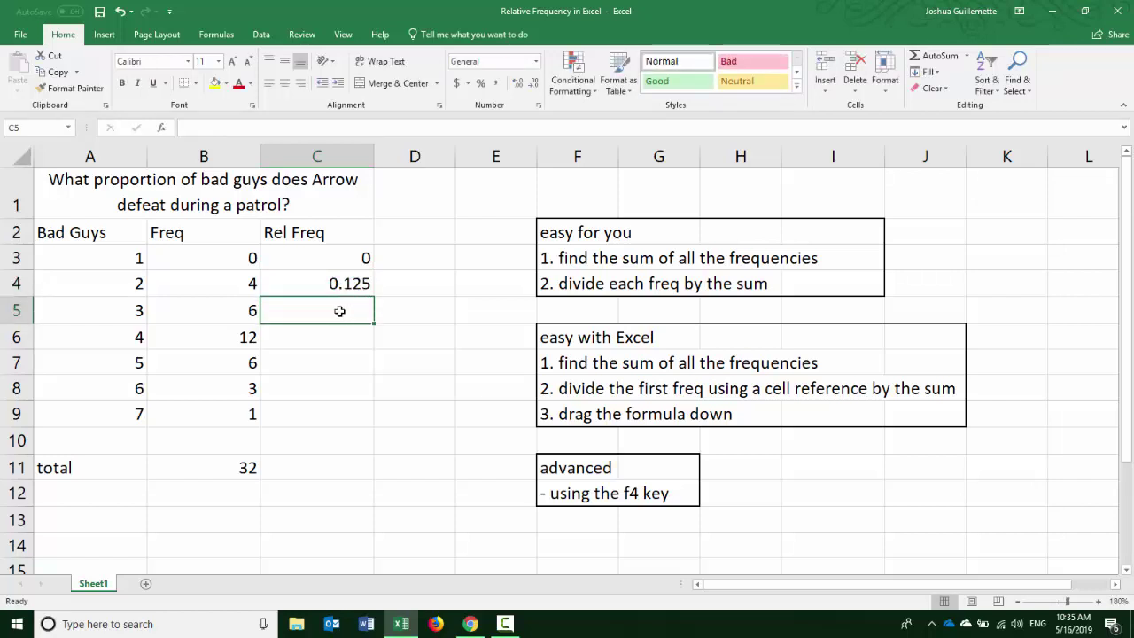
pyautogui.write('=6/32')
pyautogui.press('Return')
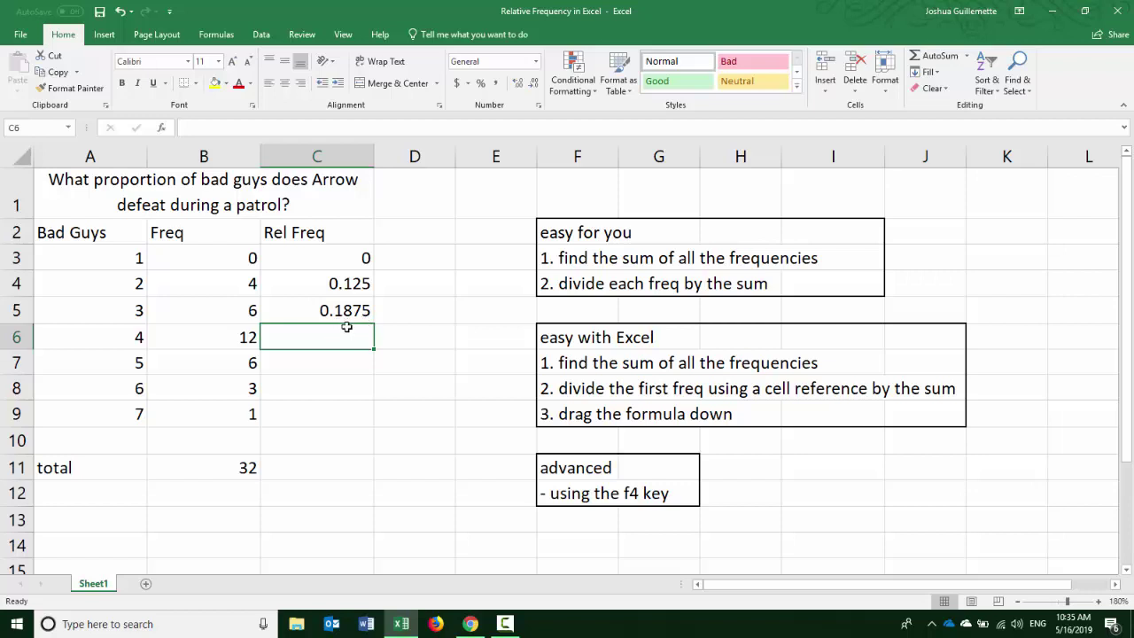
pyautogui.write('=')
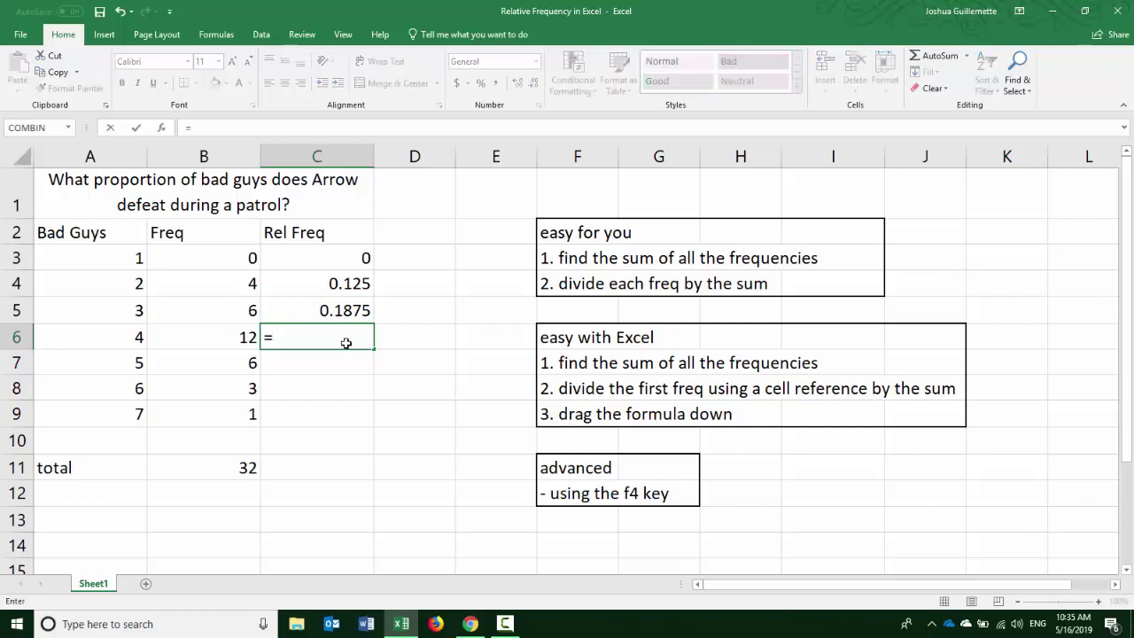
pyautogui.write('12/32')
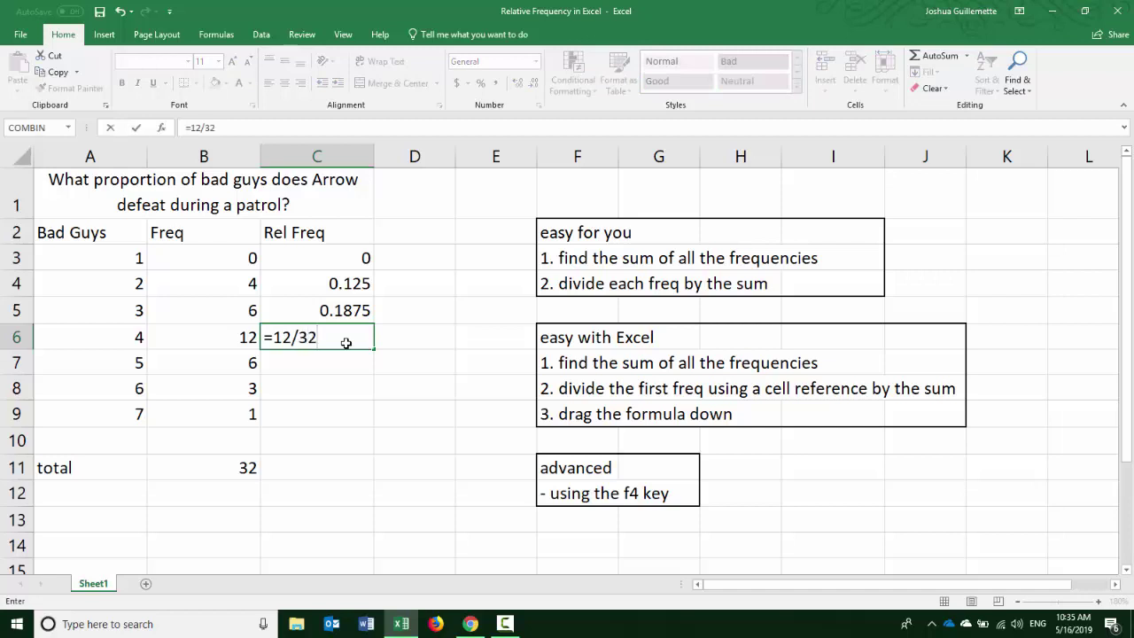
pyautogui.press('Return')
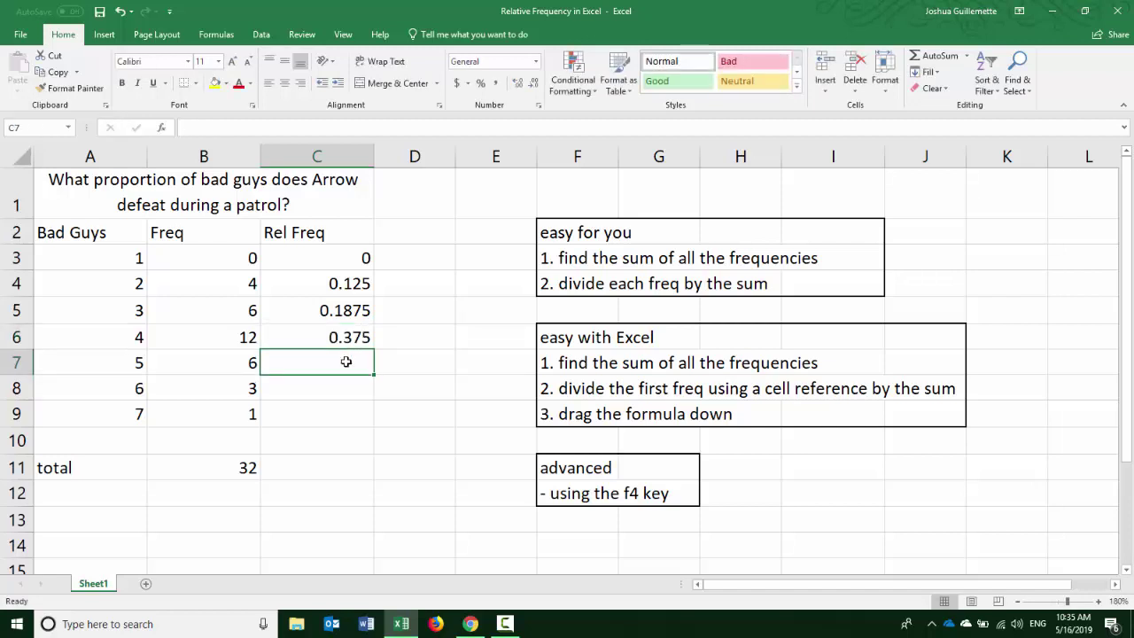
# - Enter the relative frequency formulas =6/32 in C7, =3/32 in C8 and =1/32 in C9
pyautogui.write('=6/32')
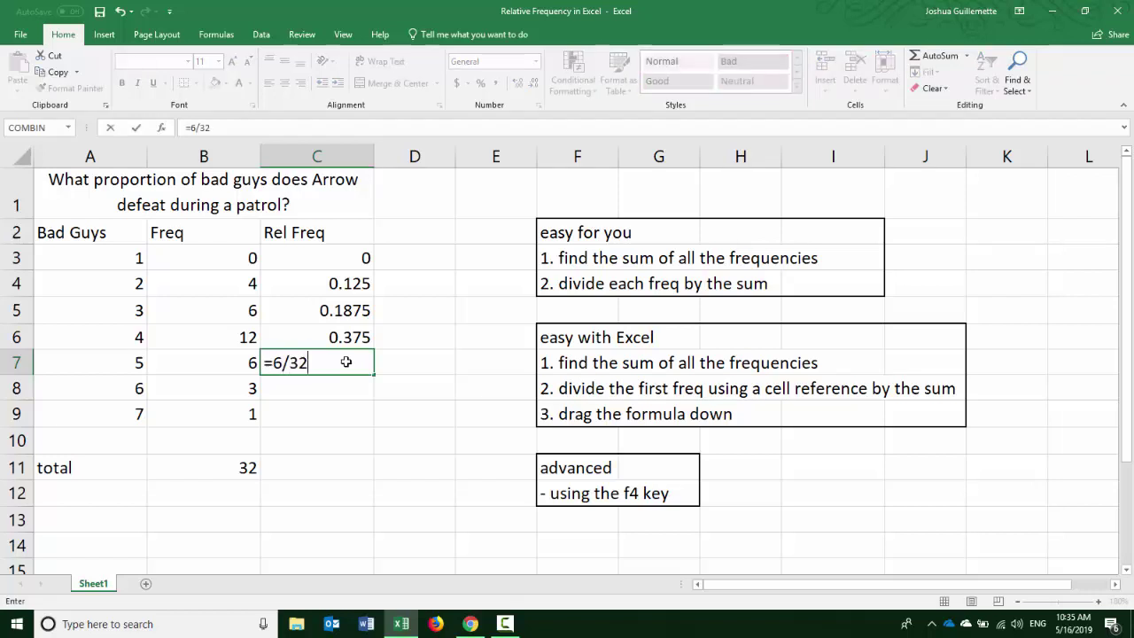
pyautogui.press('Return')
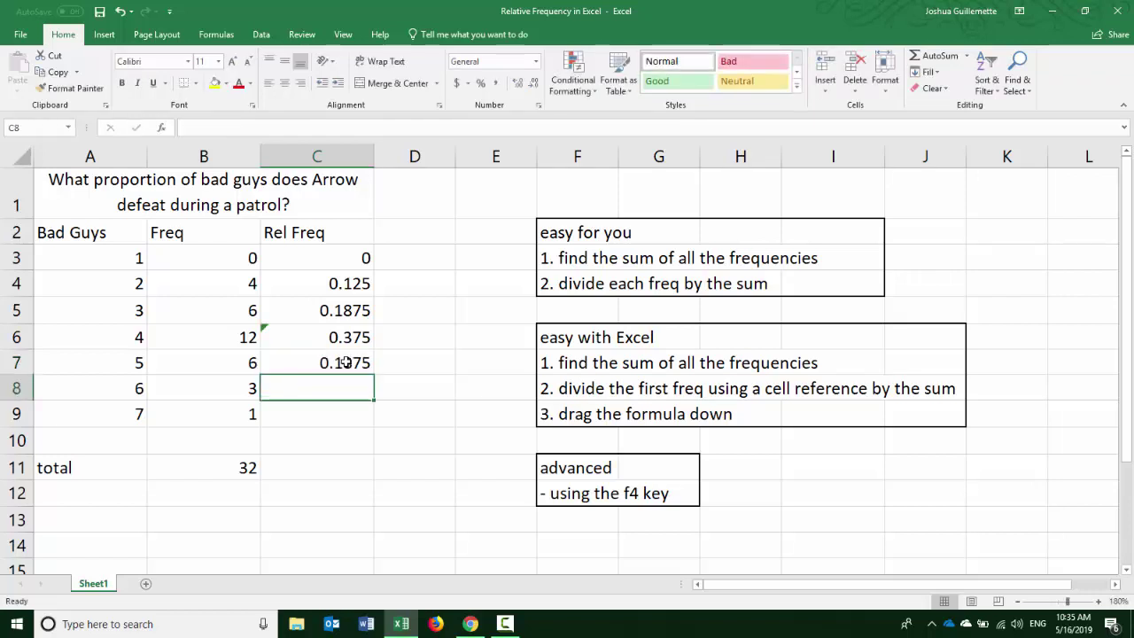
pyautogui.write('=3/32')
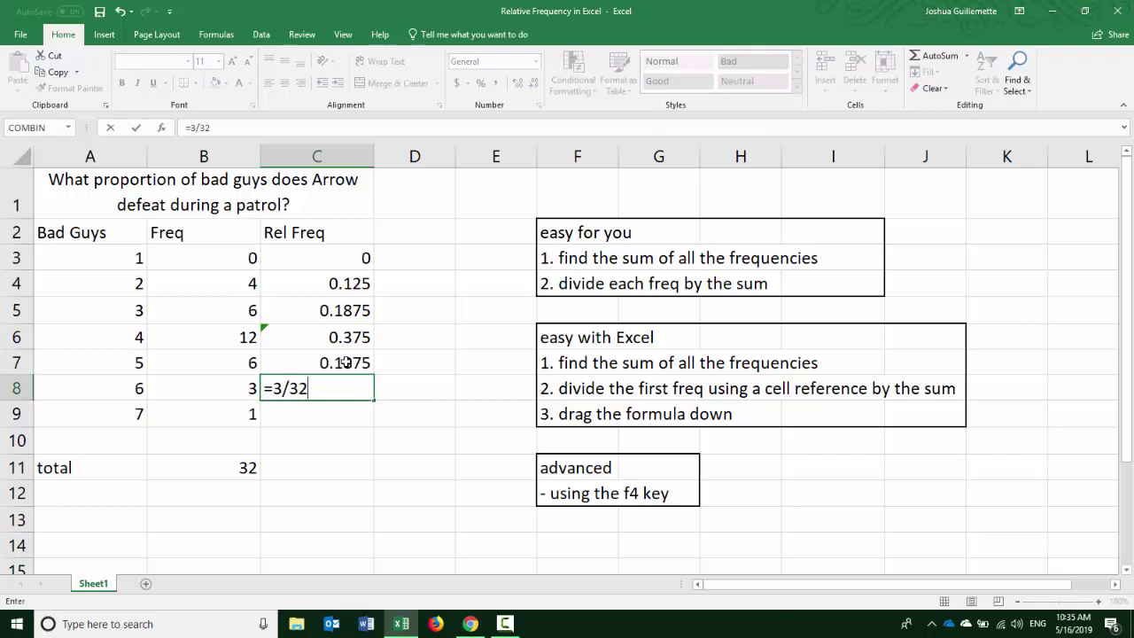
pyautogui.press('Return')
pyautogui.write('=')
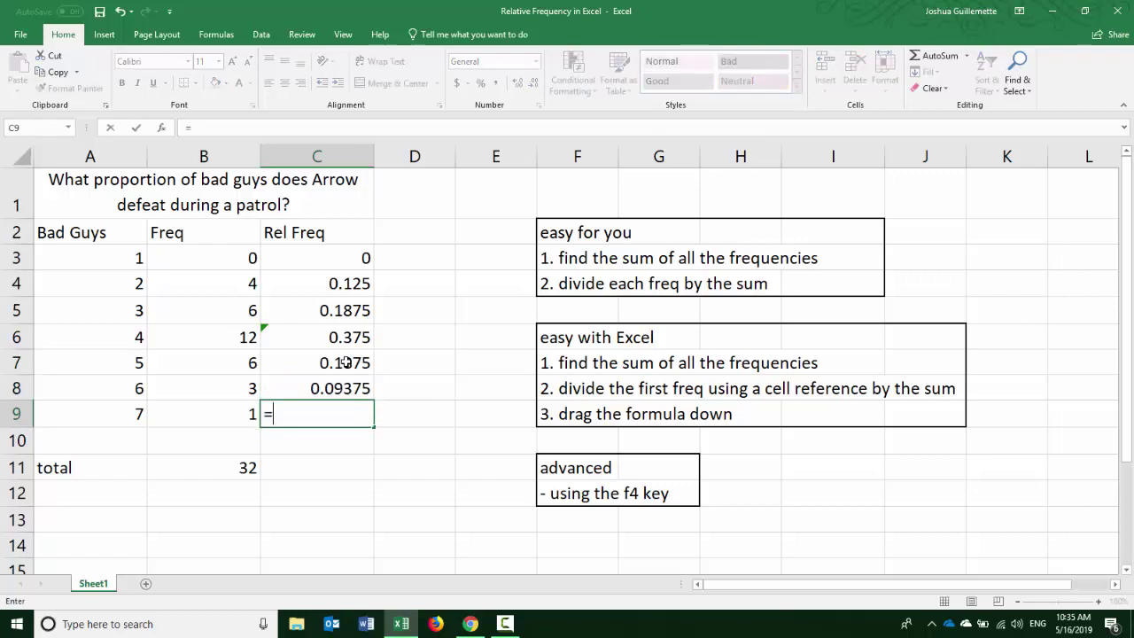
pyautogui.write('1/32')
pyautogui.press('Return')
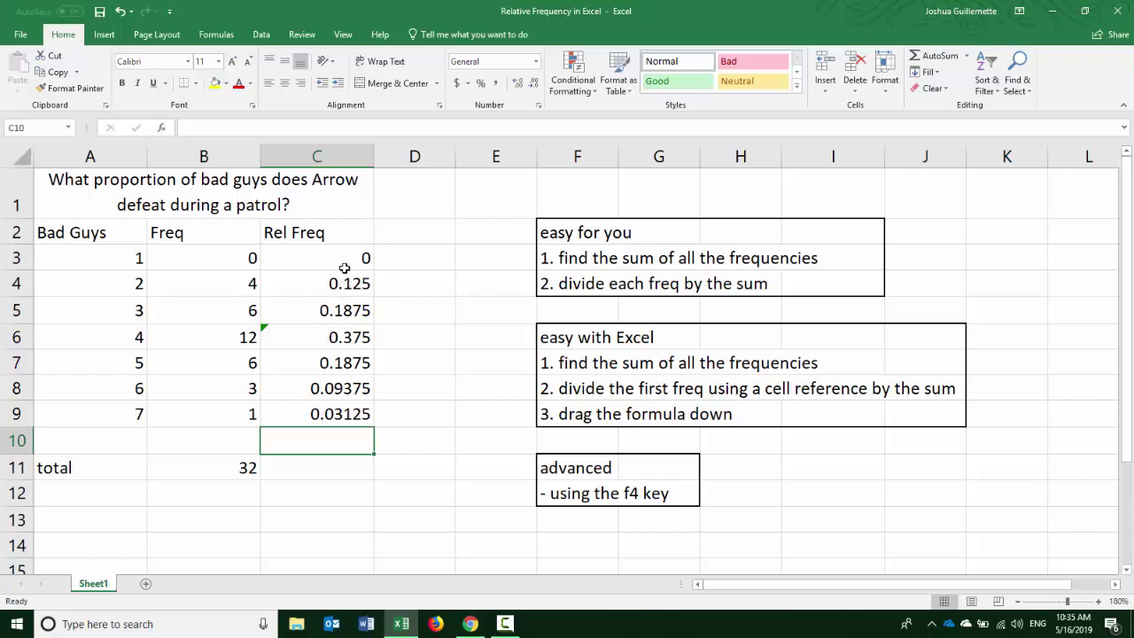
# - Compare the Bad Guys values 2, 4 and 7 in column A with their relative frequencies in column C
pyautogui.click(115, 286)
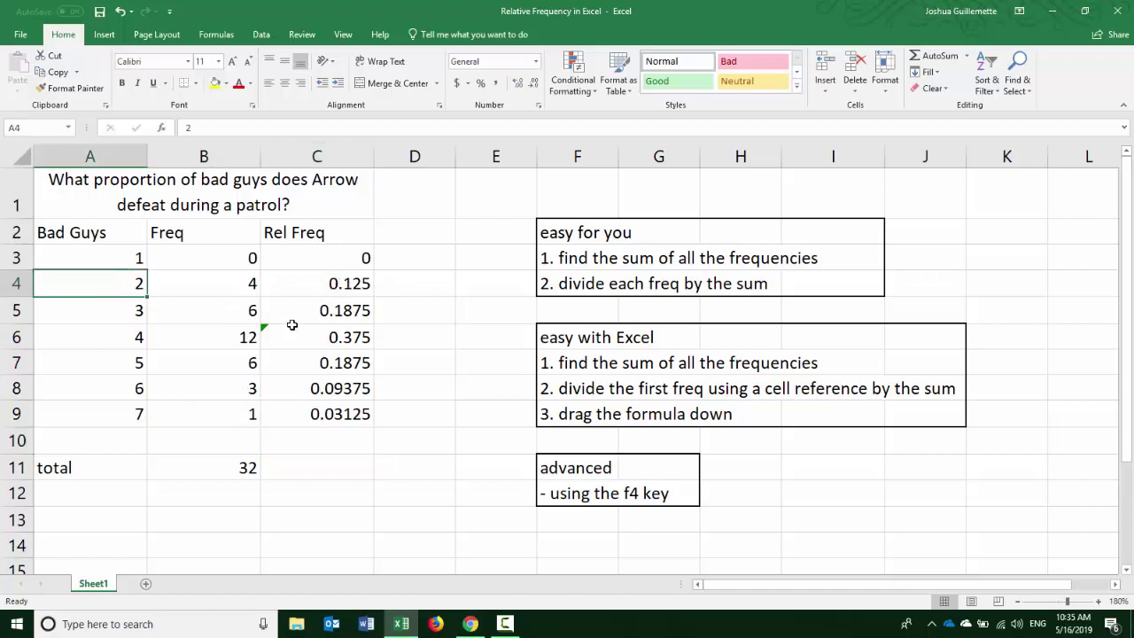
pyautogui.click(329, 340)
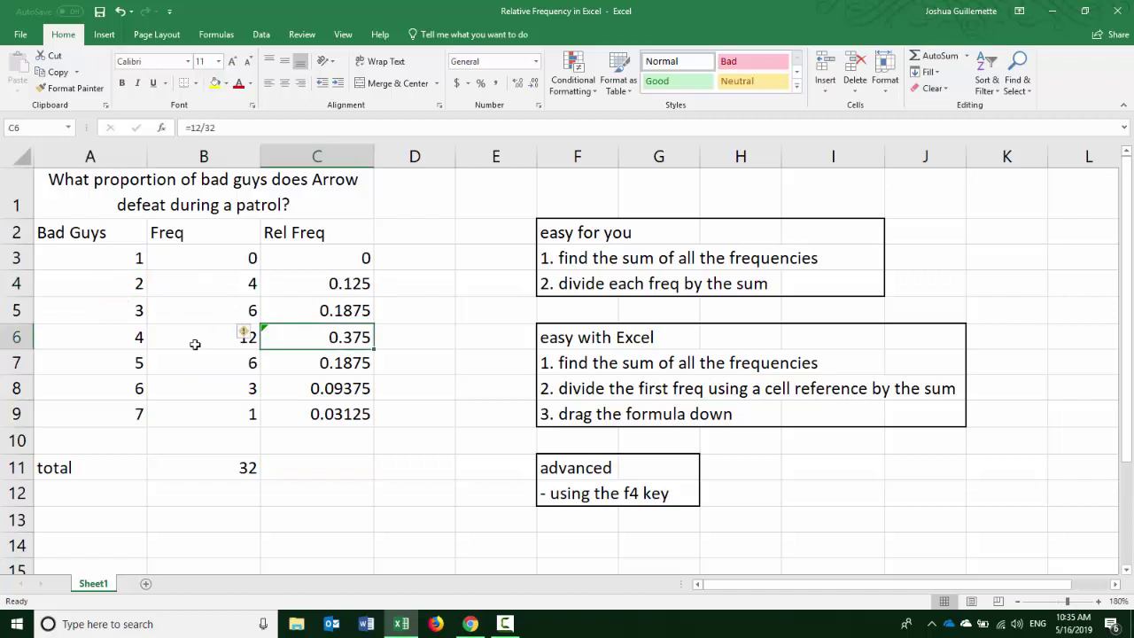
pyautogui.click(110, 338)
pyautogui.click(319, 420)
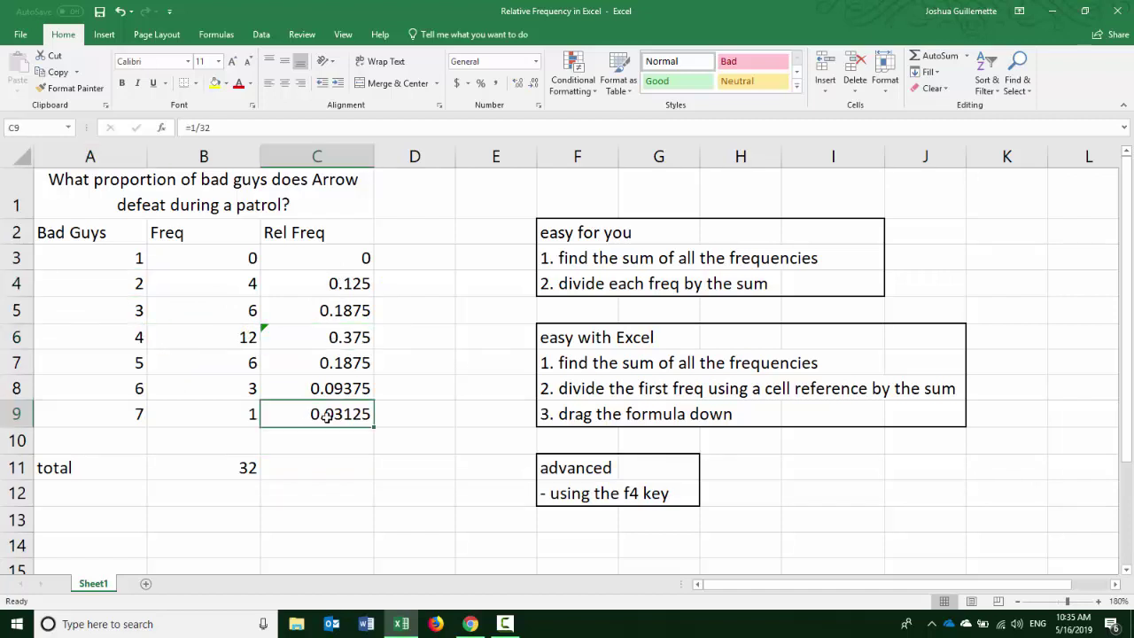
pyautogui.click(107, 415)
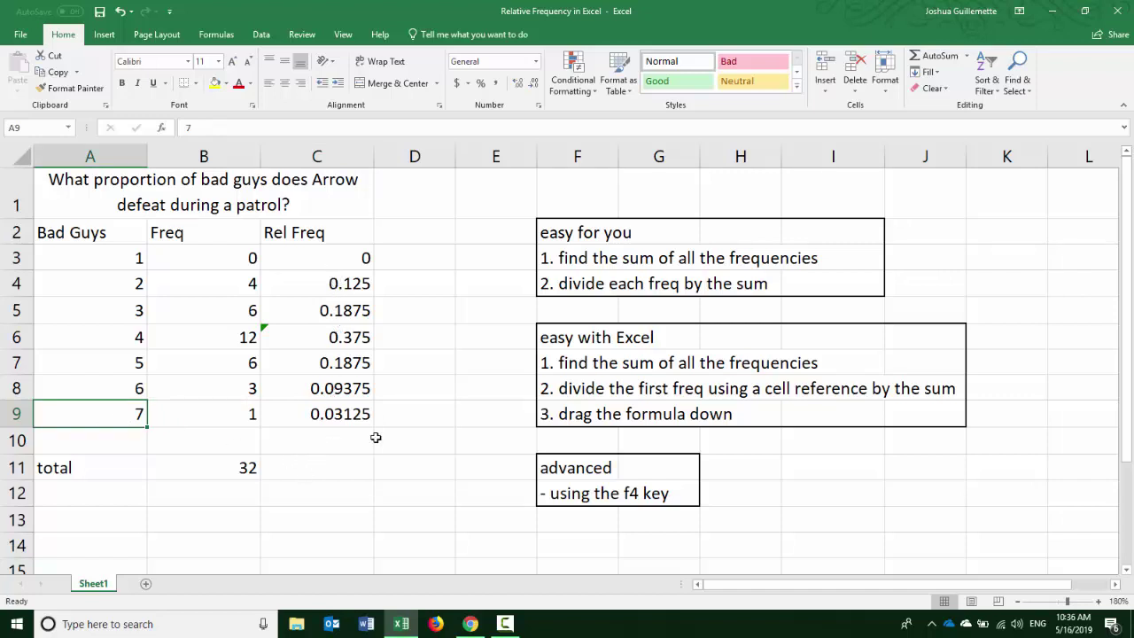
# - Following the first "easy with Excel" instruction, replace the total in B11 with a SUM formula over the frequencies in B3:B9
pyautogui.moveTo(555, 339); pyautogui.dragTo(646, 337)
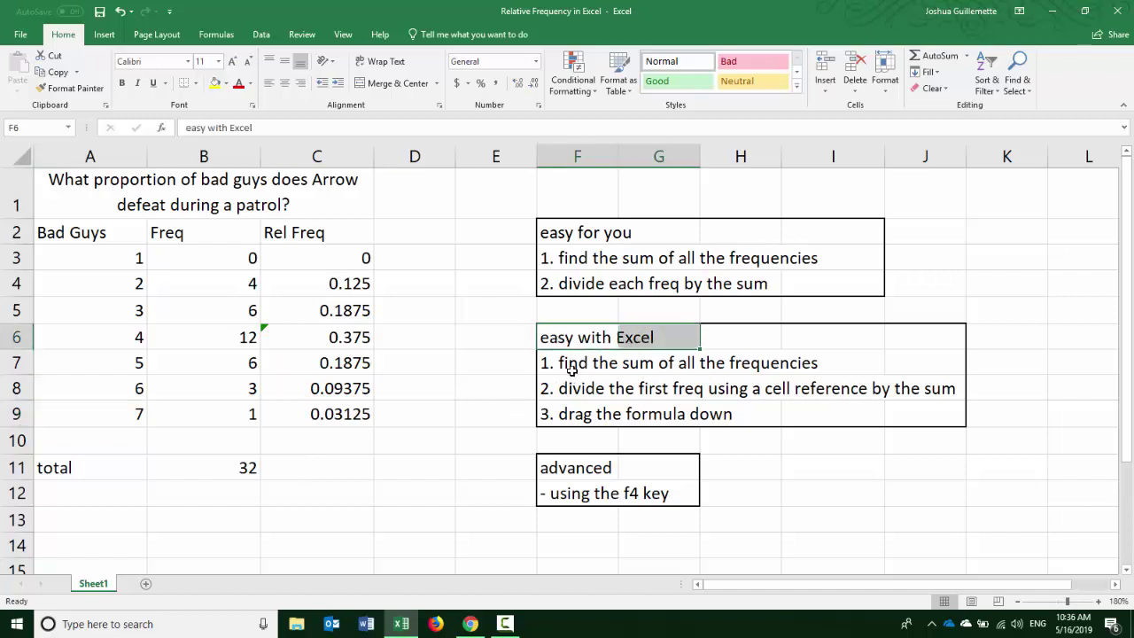
pyautogui.moveTo(572, 365); pyautogui.dragTo(795, 362)
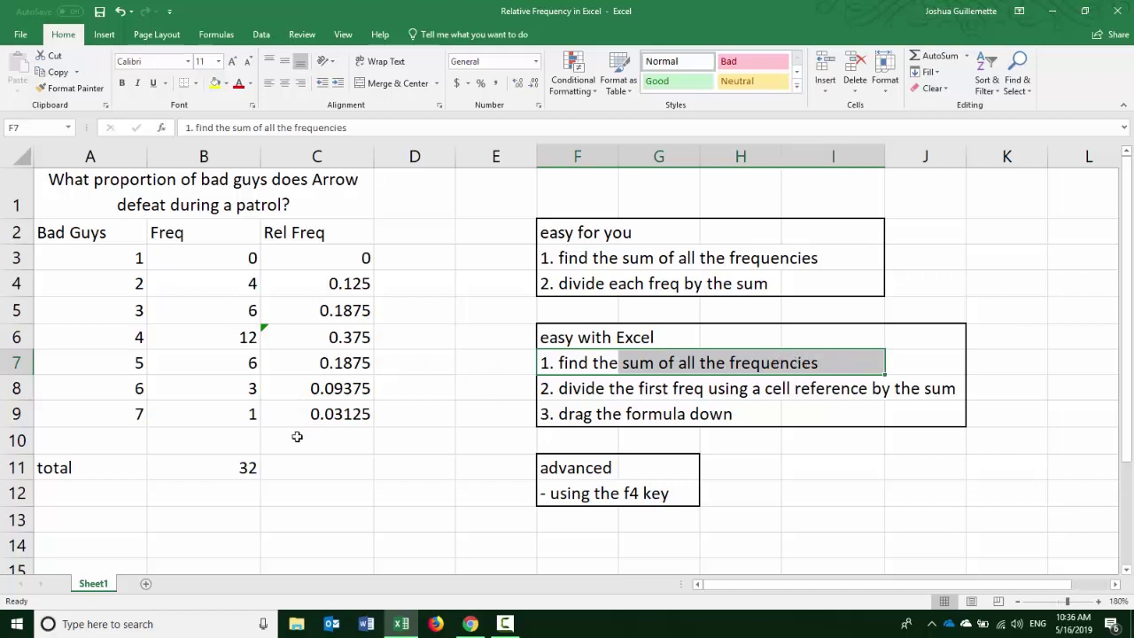
pyautogui.click(214, 467)
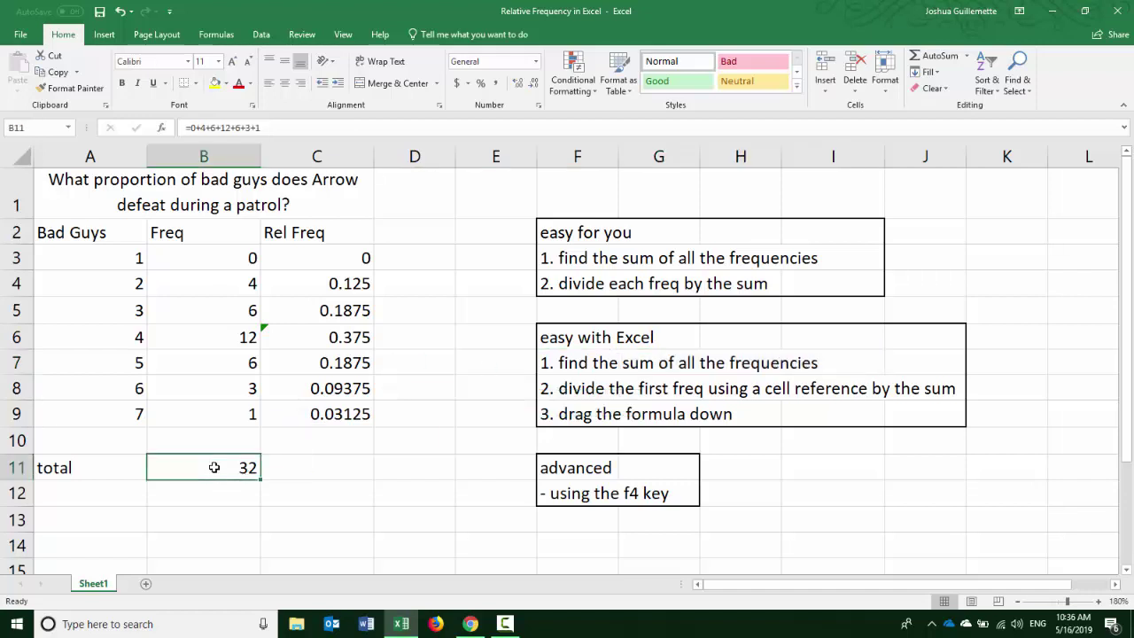
pyautogui.write('=')
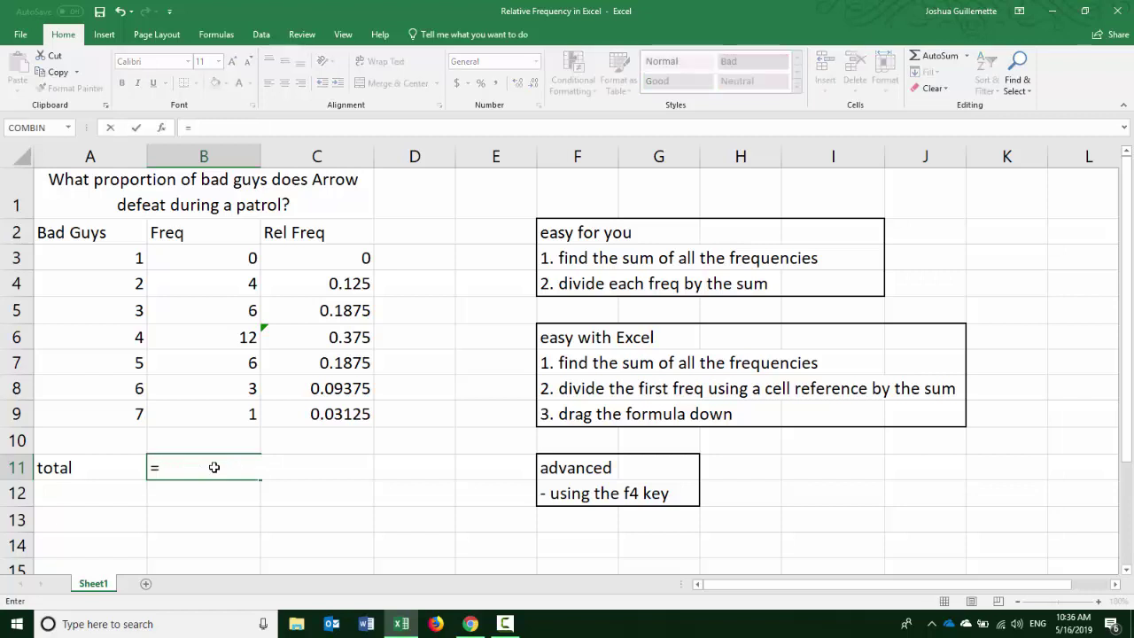
pyautogui.write('sum')
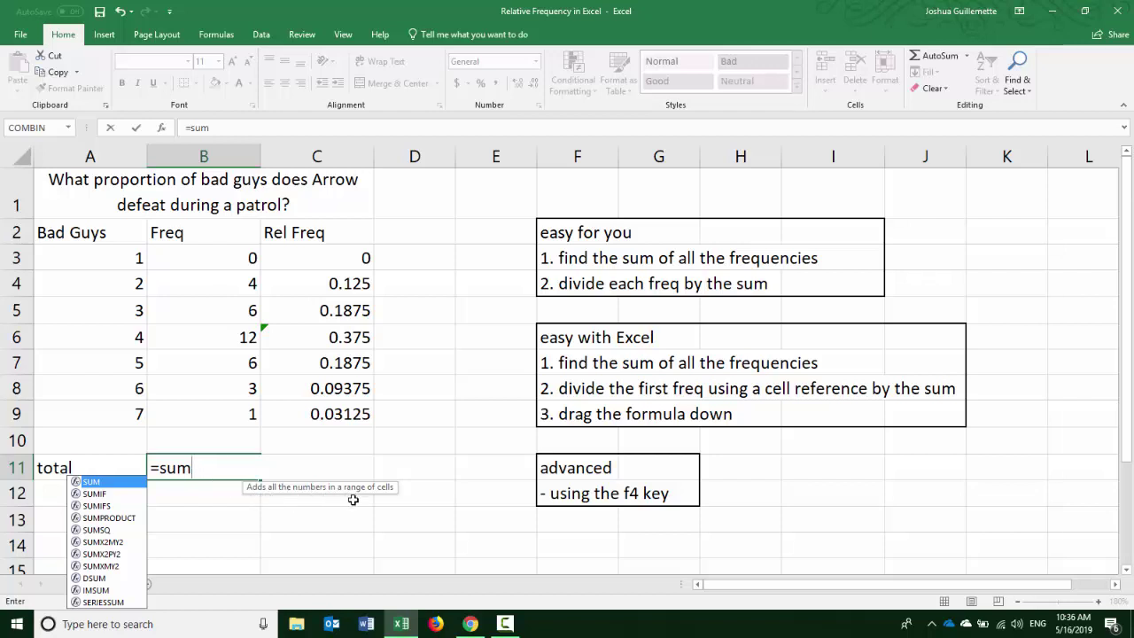
pyautogui.write('(')
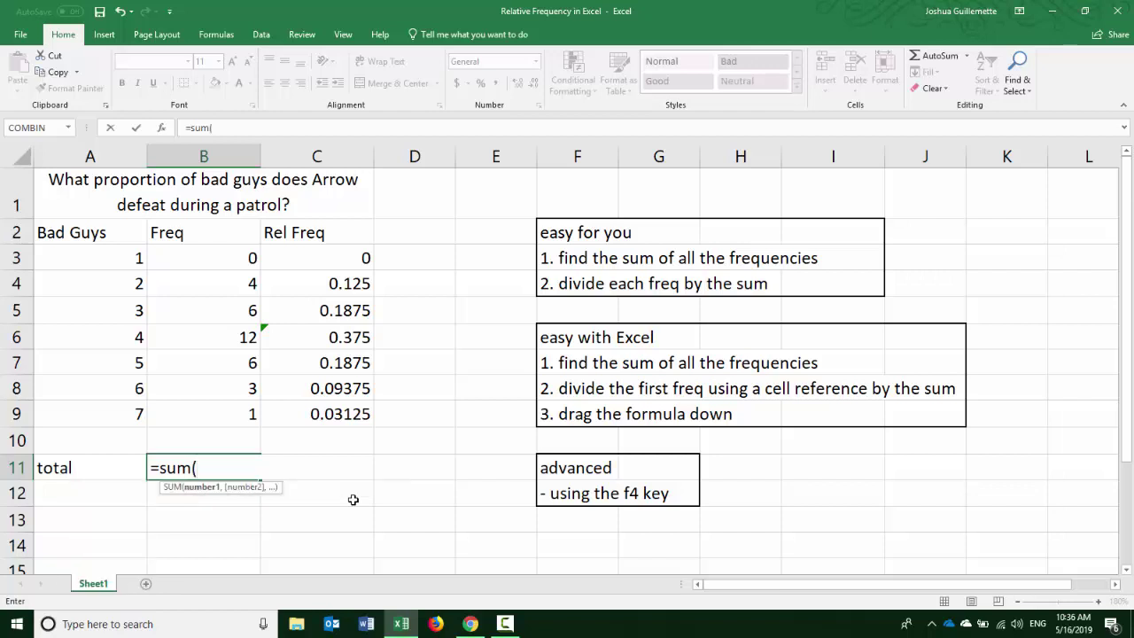
pyautogui.moveTo(205, 255); pyautogui.dragTo(209, 411)
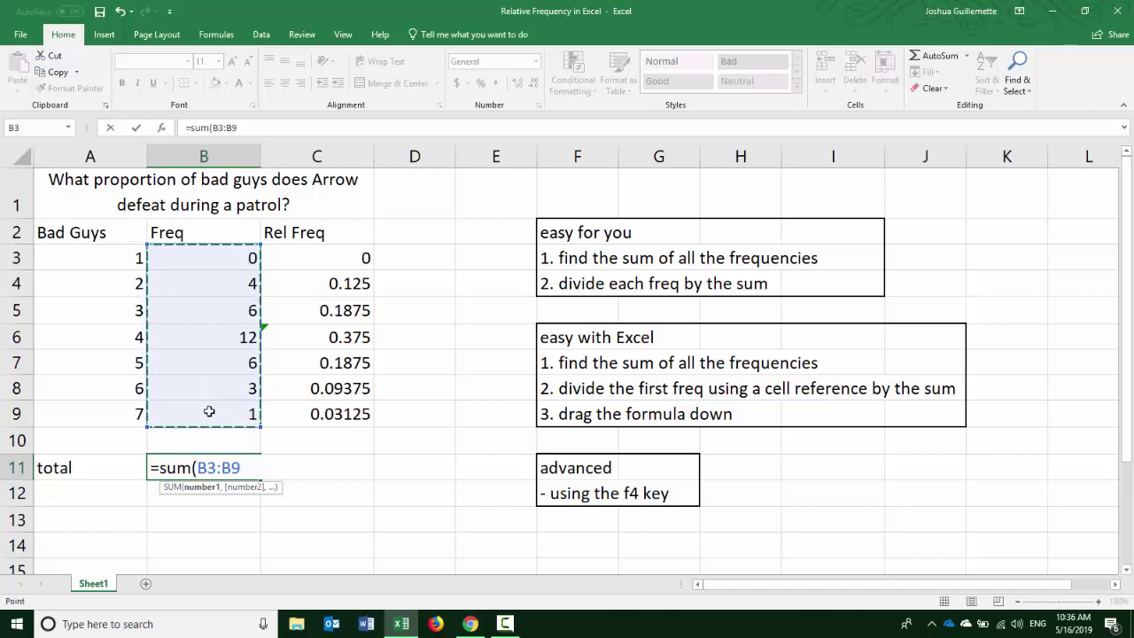
pyautogui.press('Return')
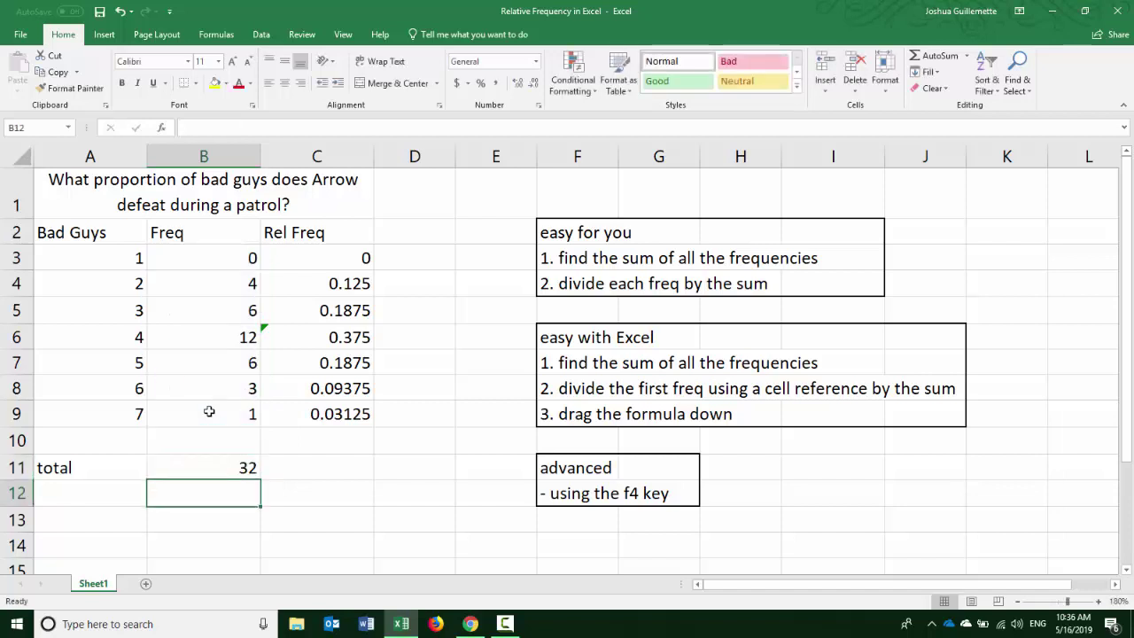
# - Total the relative frequencies C3:C9 in cell C11 with a SUM formula and review it alongside the frequency total in B11
pyautogui.moveTo(590, 361); pyautogui.dragTo(793, 363)
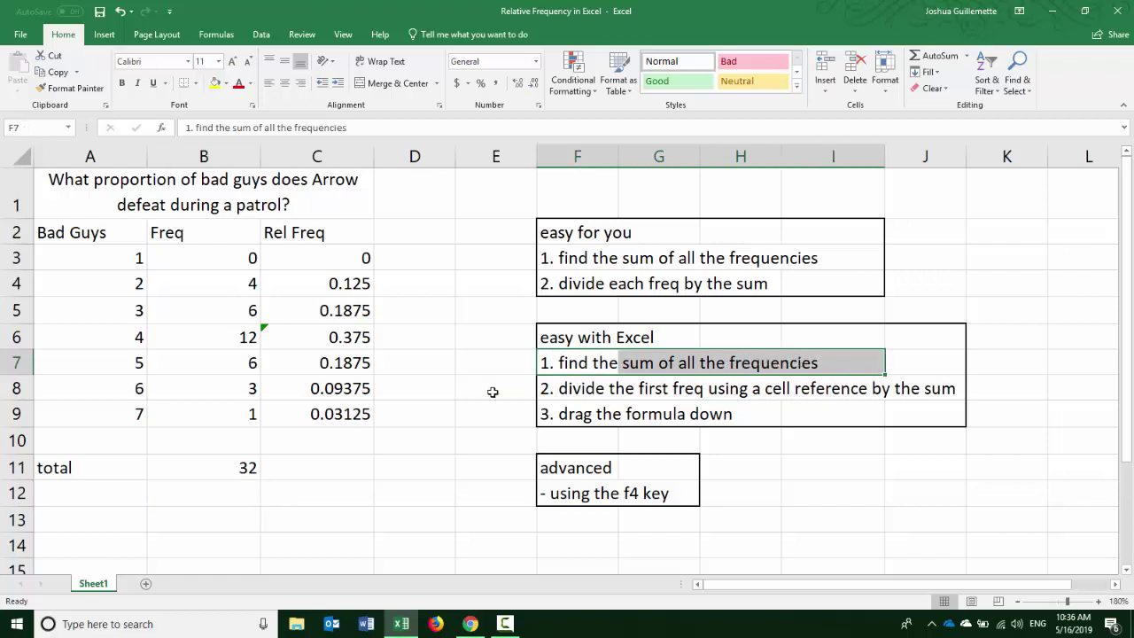
pyautogui.click(307, 464)
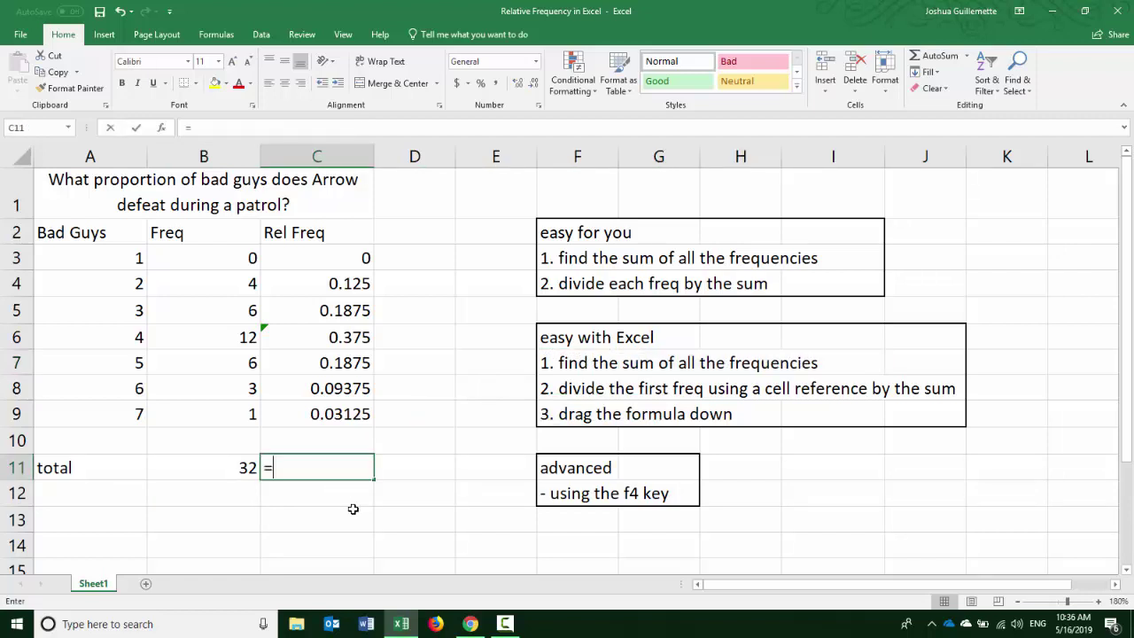
pyautogui.write('=sum(')
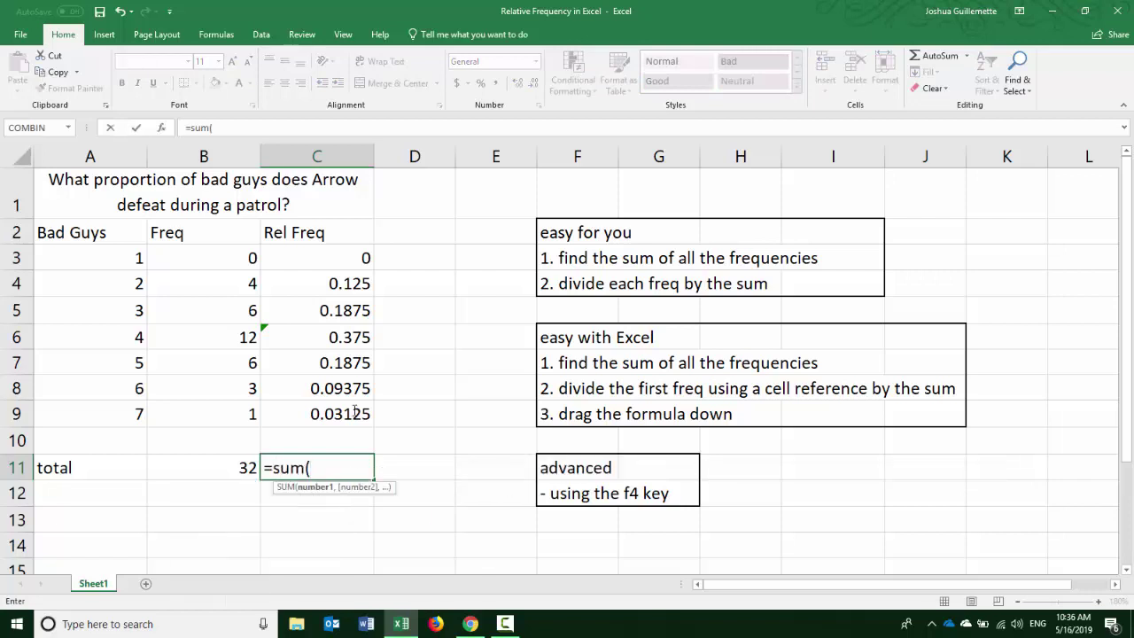
pyautogui.moveTo(344, 254); pyautogui.dragTo(326, 404)
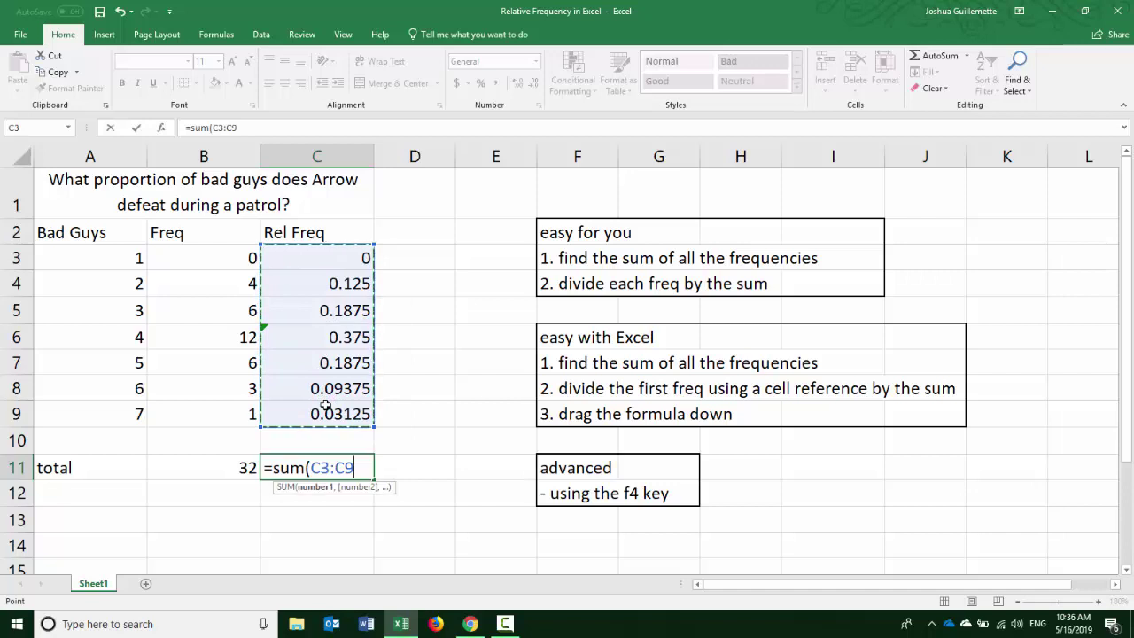
pyautogui.press('Return')
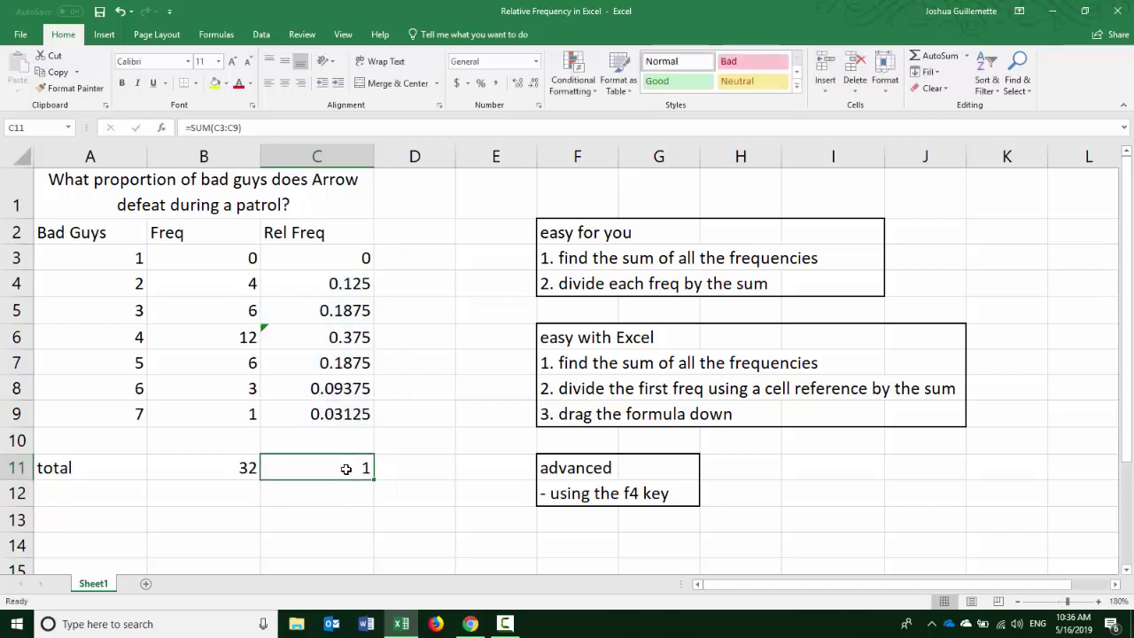
pyautogui.click(160, 190)
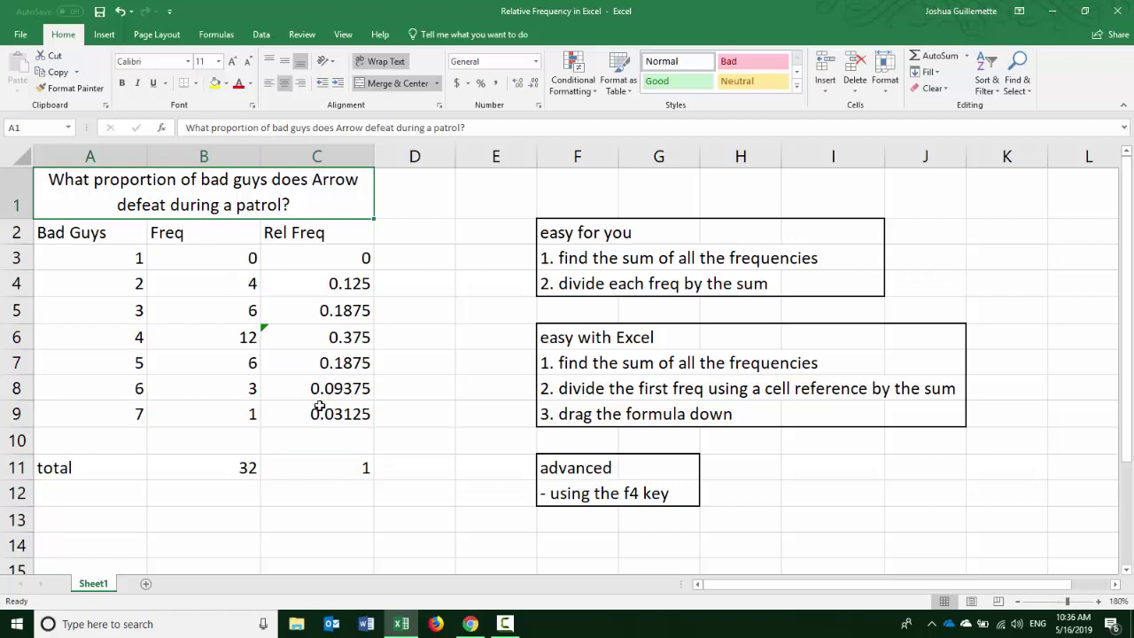
pyautogui.click(325, 464)
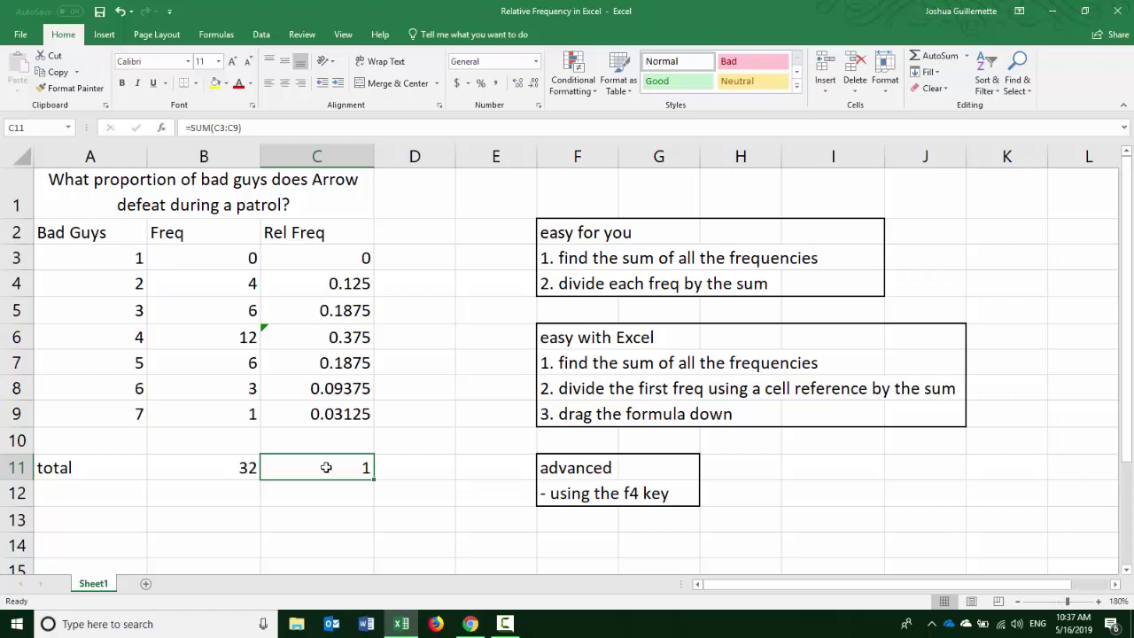
pyautogui.click(219, 467)
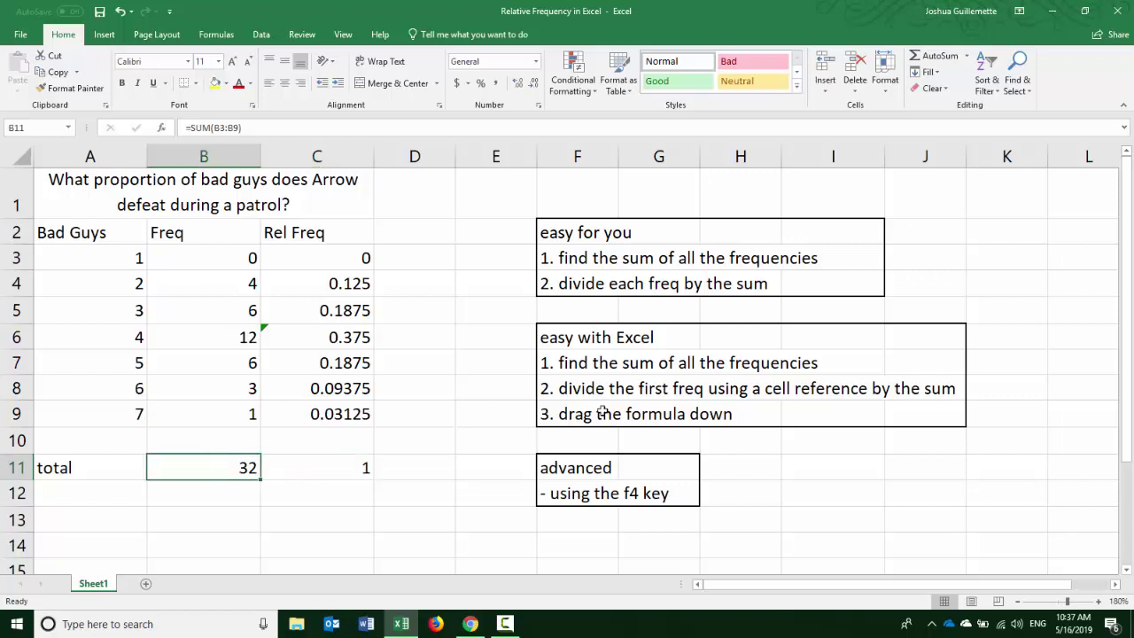
# - Read the second "easy with Excel" instruction and clear the manually calculated relative frequencies from C3:C9
pyautogui.moveTo(605, 388); pyautogui.dragTo(928, 389)
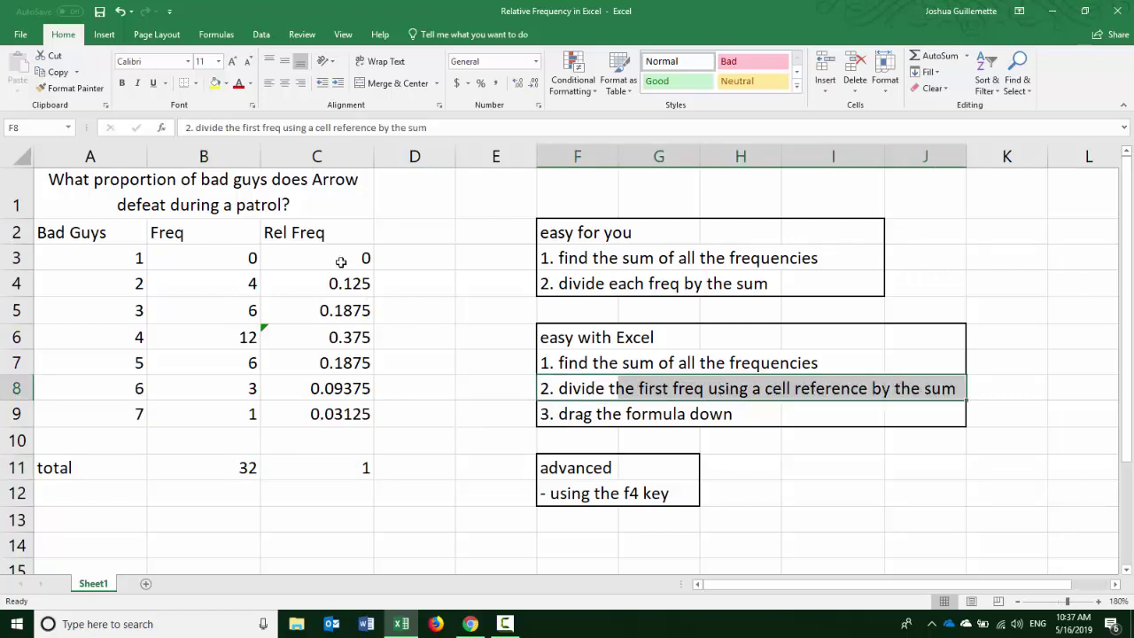
pyautogui.moveTo(341, 258); pyautogui.dragTo(324, 424)
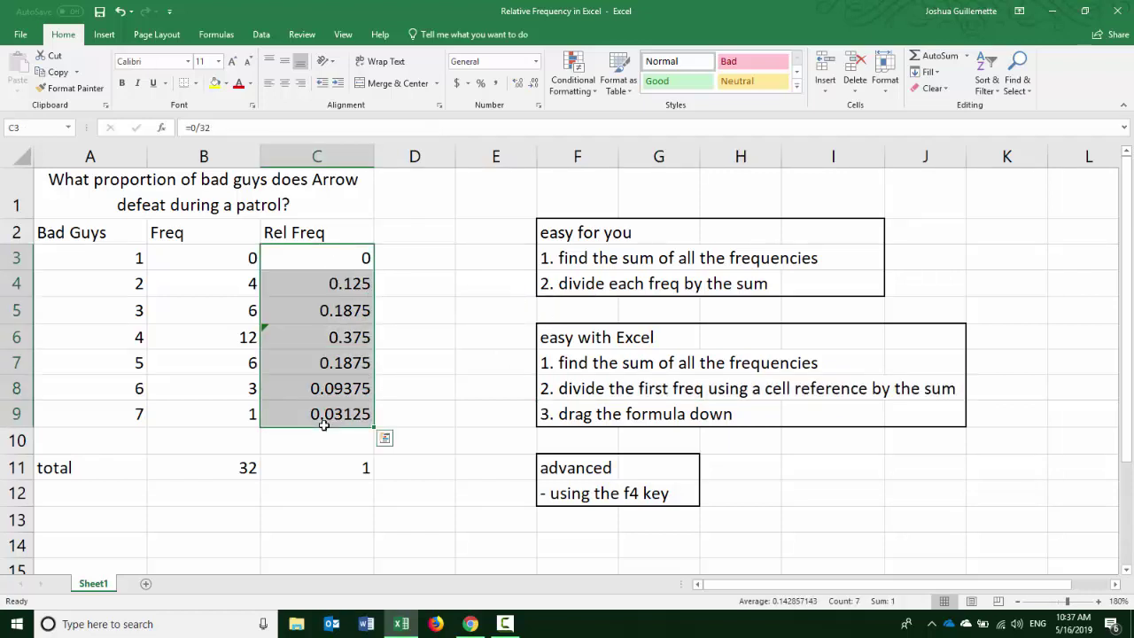
pyautogui.press('Delete')
# - Enter the formula =B3/32 in C3, using a cell reference for the first frequency
pyautogui.click(310, 253)
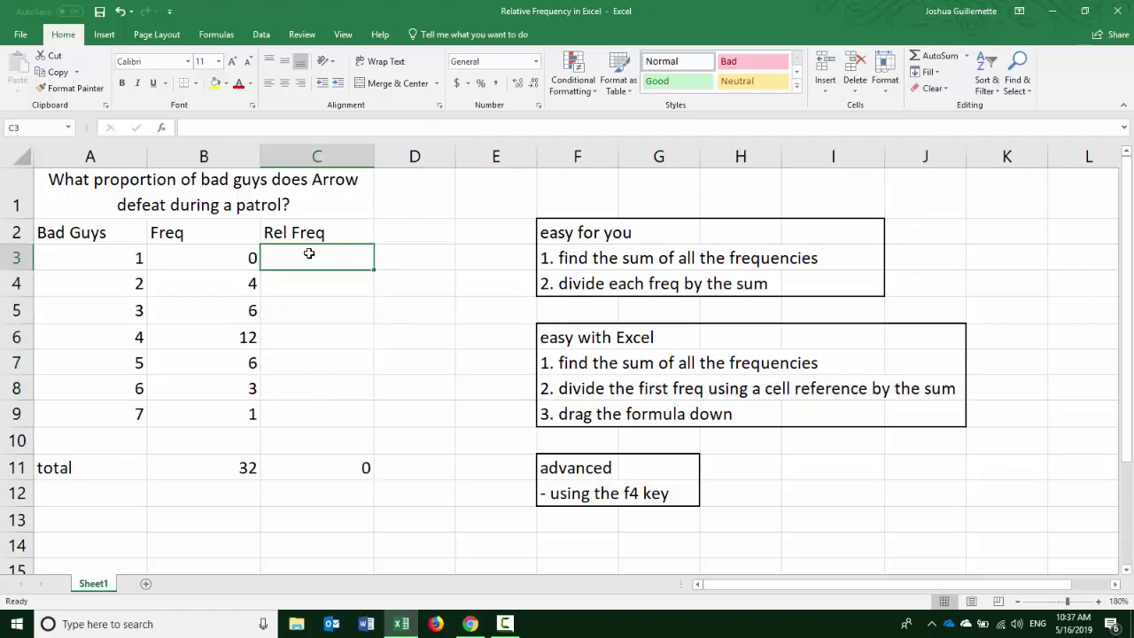
pyautogui.write('=')
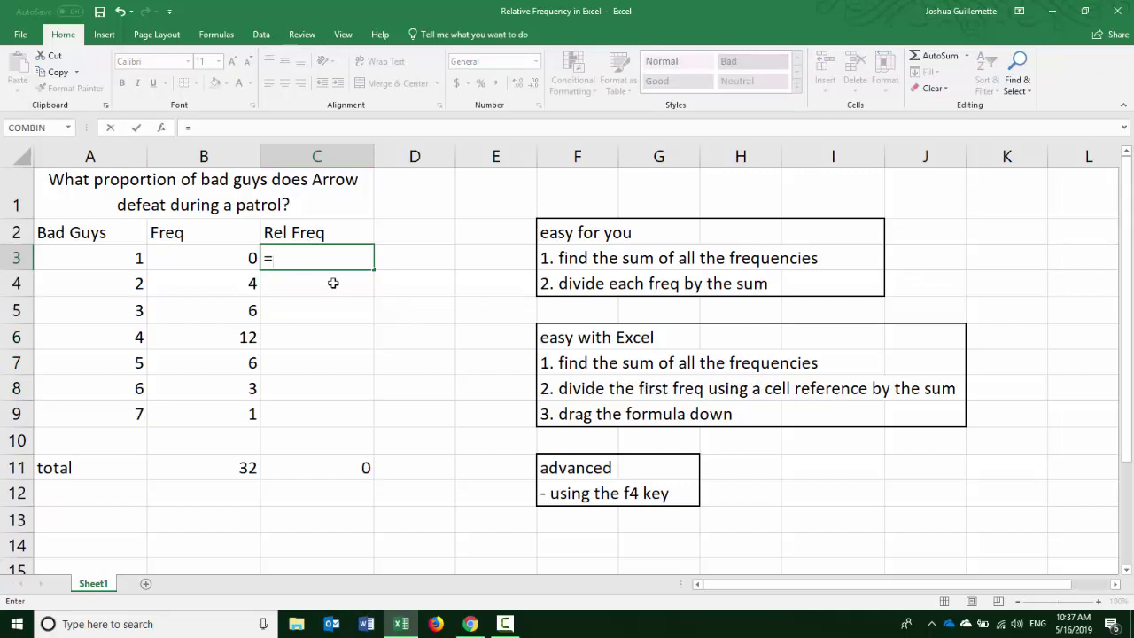
pyautogui.write('0')
pyautogui.press('BackSpace')
pyautogui.click(205, 253)
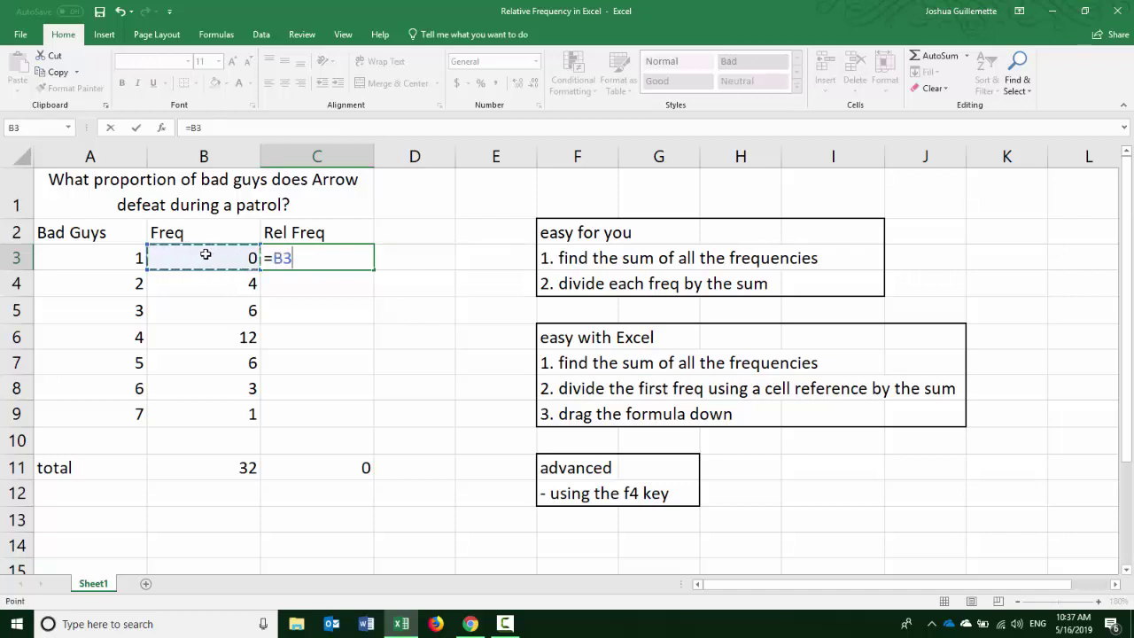
pyautogui.write('/32')
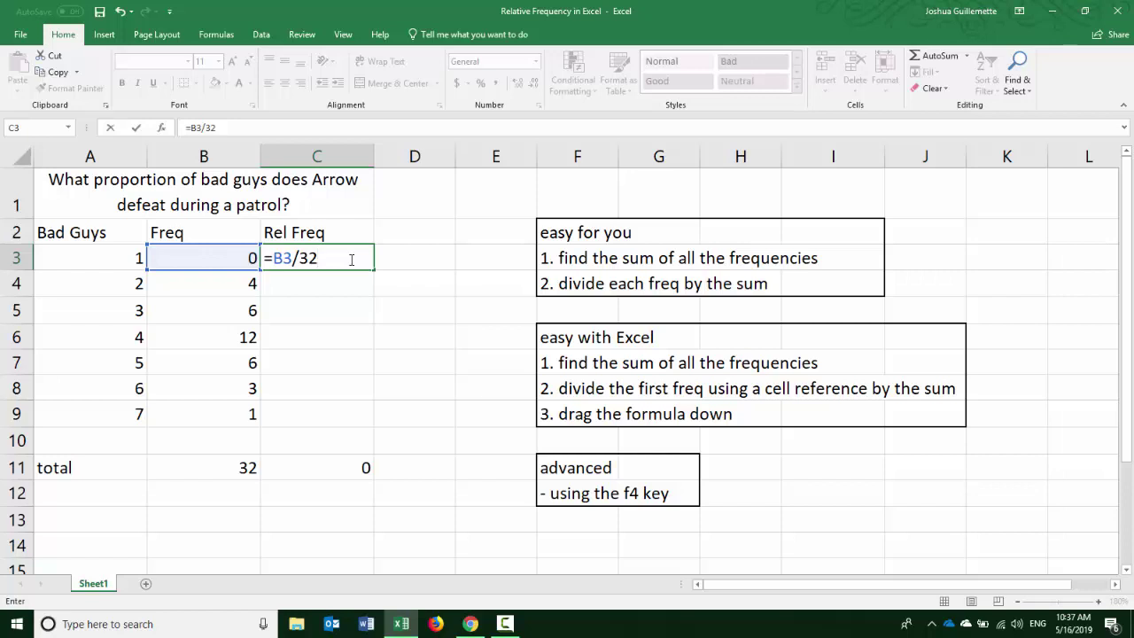
pyautogui.press('Return')
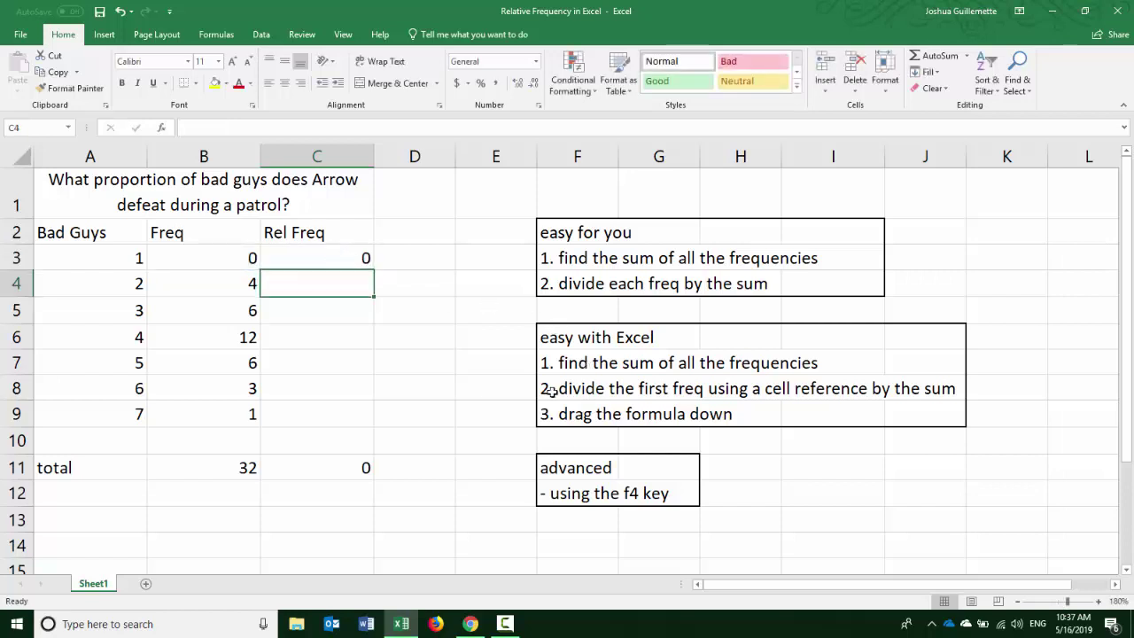
# - Review the formula in C3 and rebuild it as =B3/32, with a cell reference to the first frequency
pyautogui.click(319, 257)
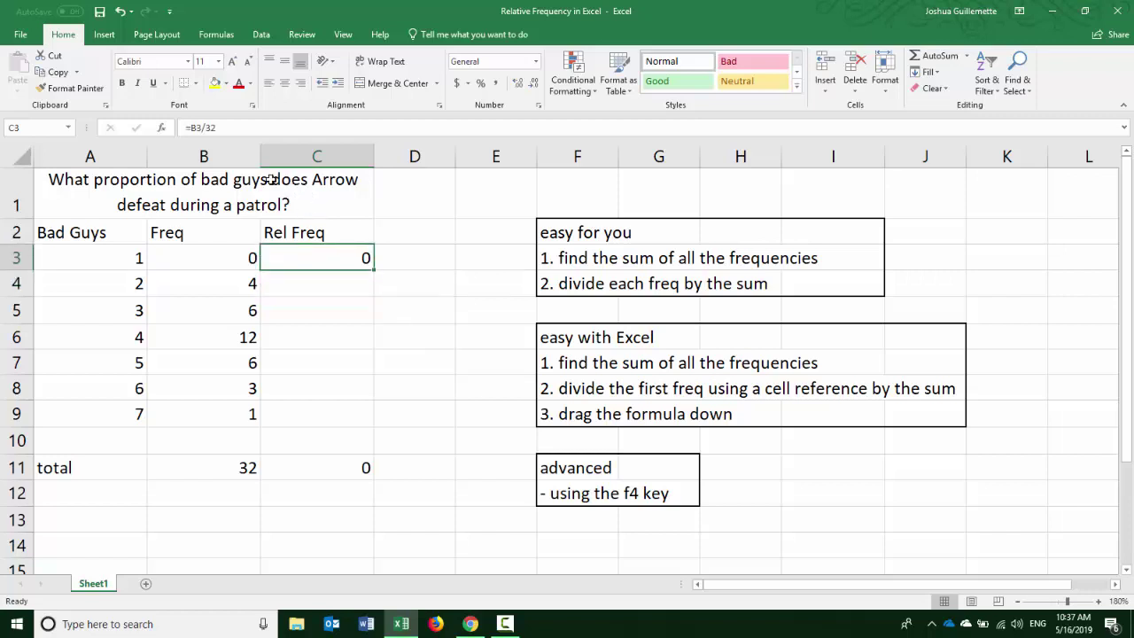
pyautogui.click(191, 128)
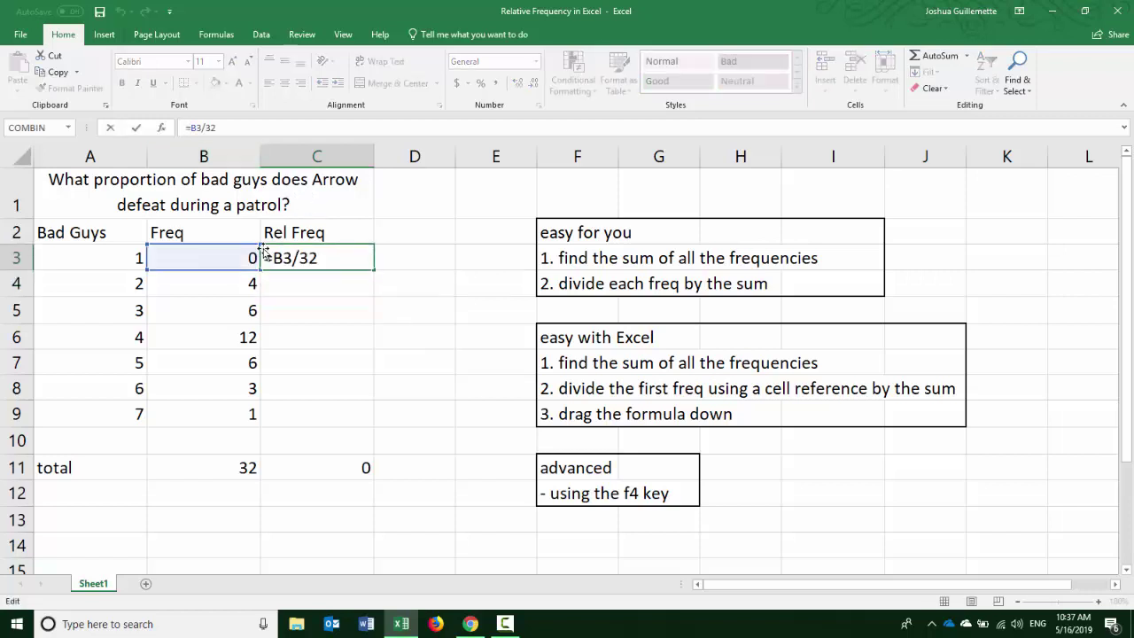
pyautogui.click(351, 282)
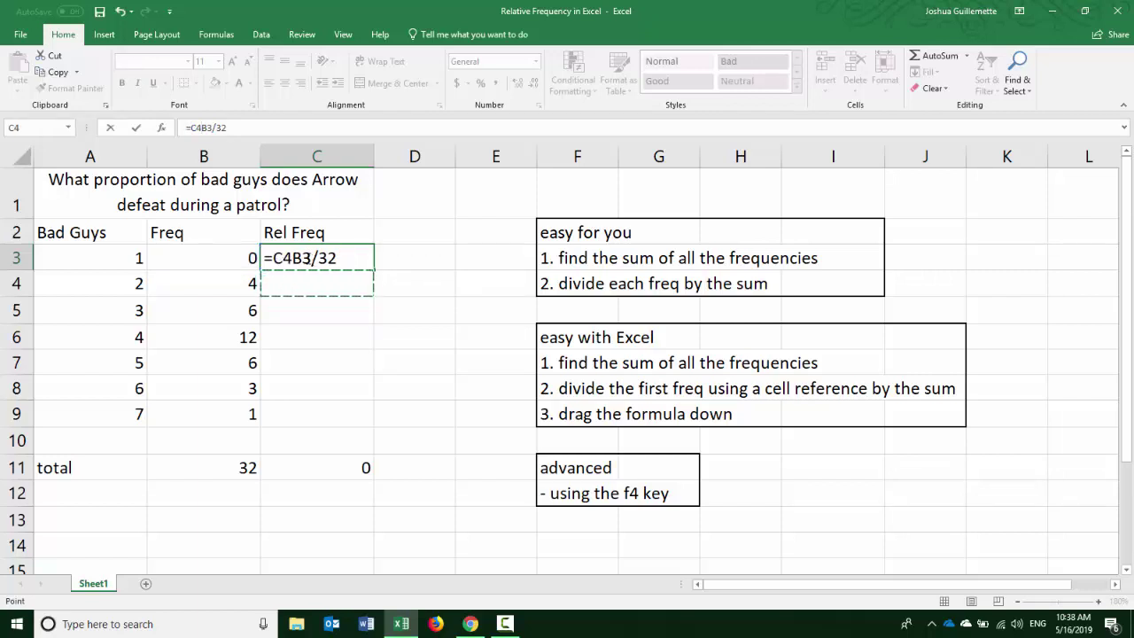
pyautogui.click(311, 257)
pyautogui.press('BackSpace')
pyautogui.press('BackSpace')
pyautogui.press('BackSpace')
pyautogui.press('BackSpace')
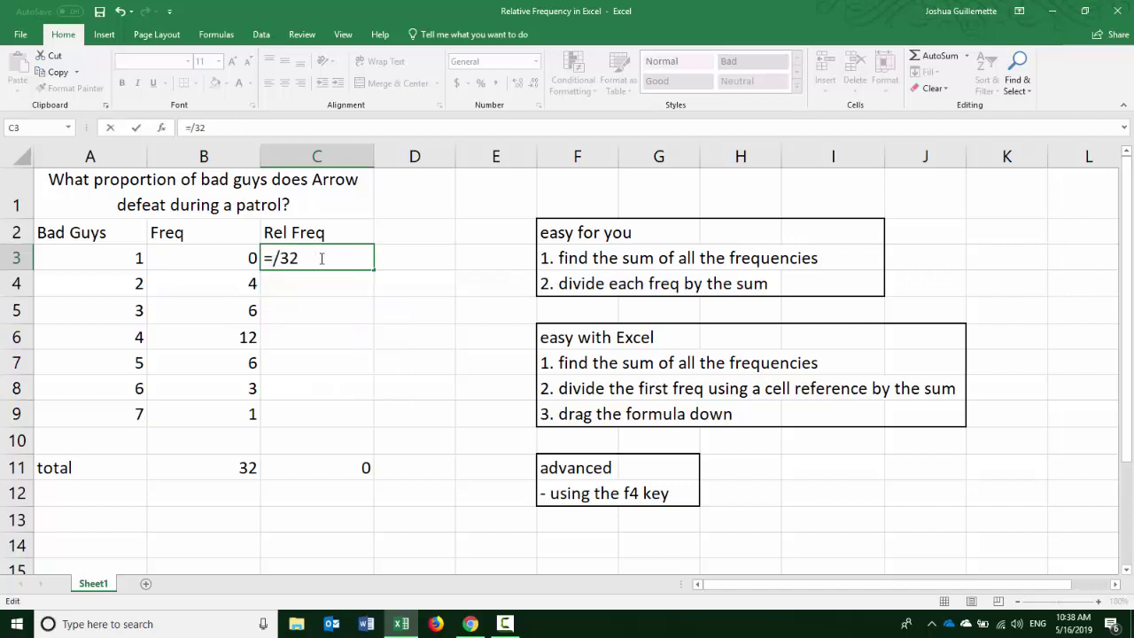
pyautogui.click(235, 255)
pyautogui.press('Return')
# - Fill the formula in C3 down through C9, following the third "easy with Excel" instruction
pyautogui.click(298, 257)
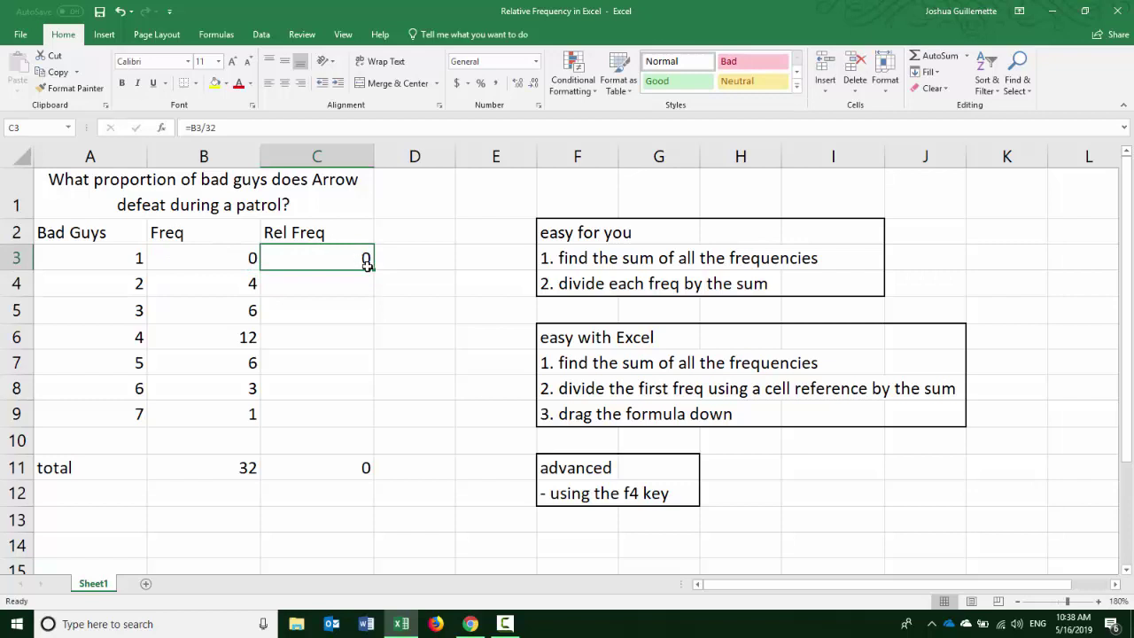
pyautogui.moveTo(374, 271); pyautogui.dragTo(374, 422)
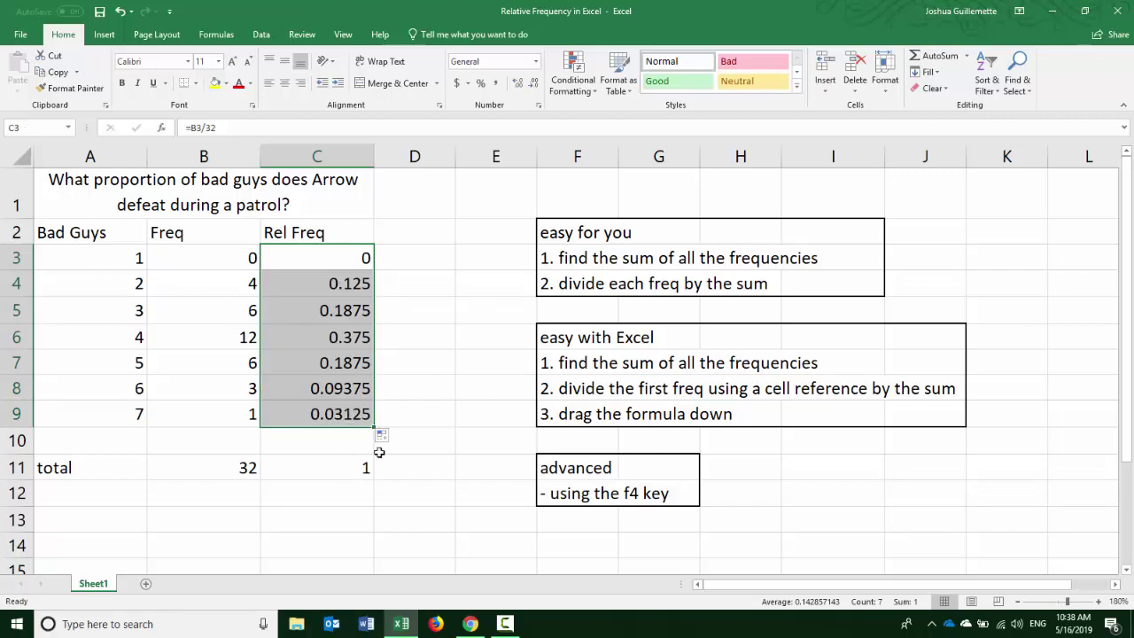
pyautogui.click(657, 286)
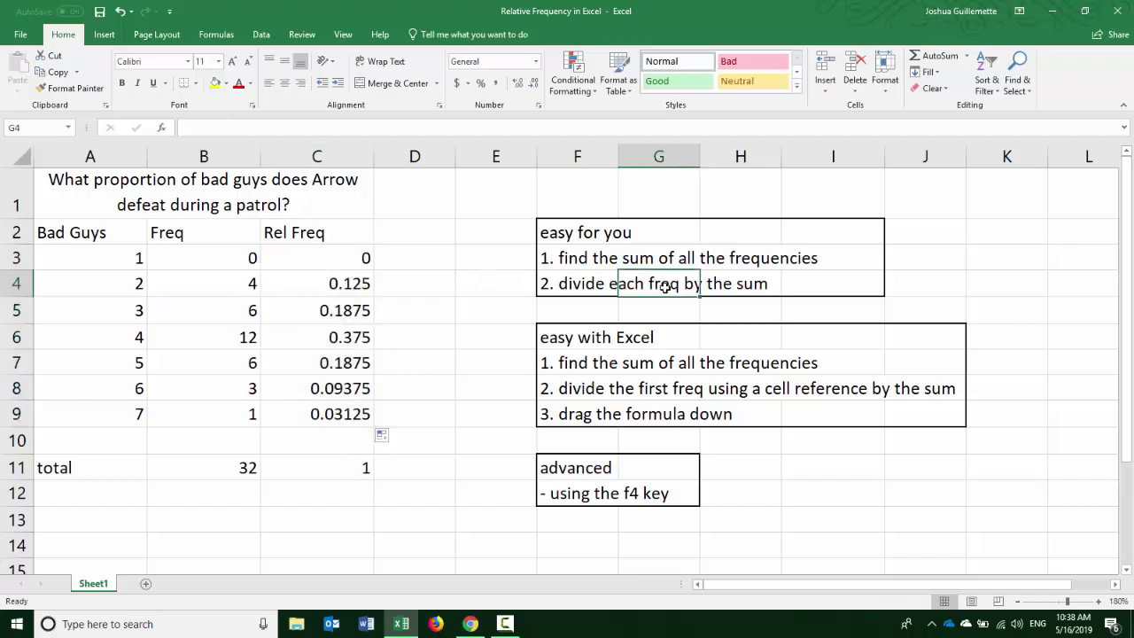
pyautogui.moveTo(579, 408); pyautogui.dragTo(737, 414)
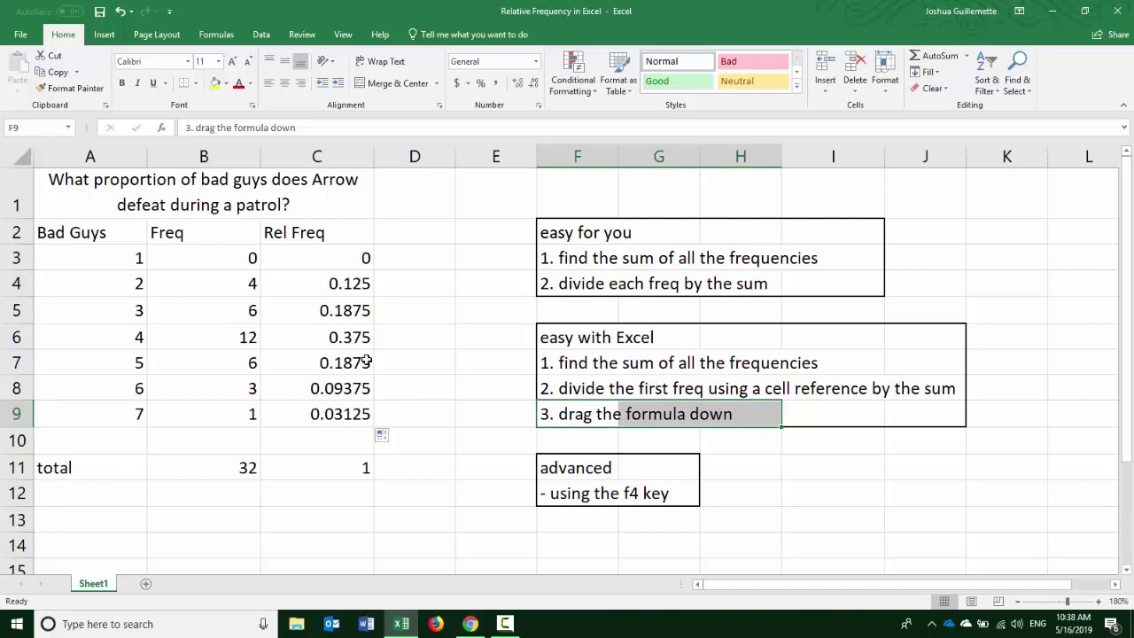
# - Read the "advanced" note about the F4 key and clear the relative frequencies from C3:C9
pyautogui.click(607, 468)
pyautogui.moveTo(601, 467); pyautogui.dragTo(644, 498)
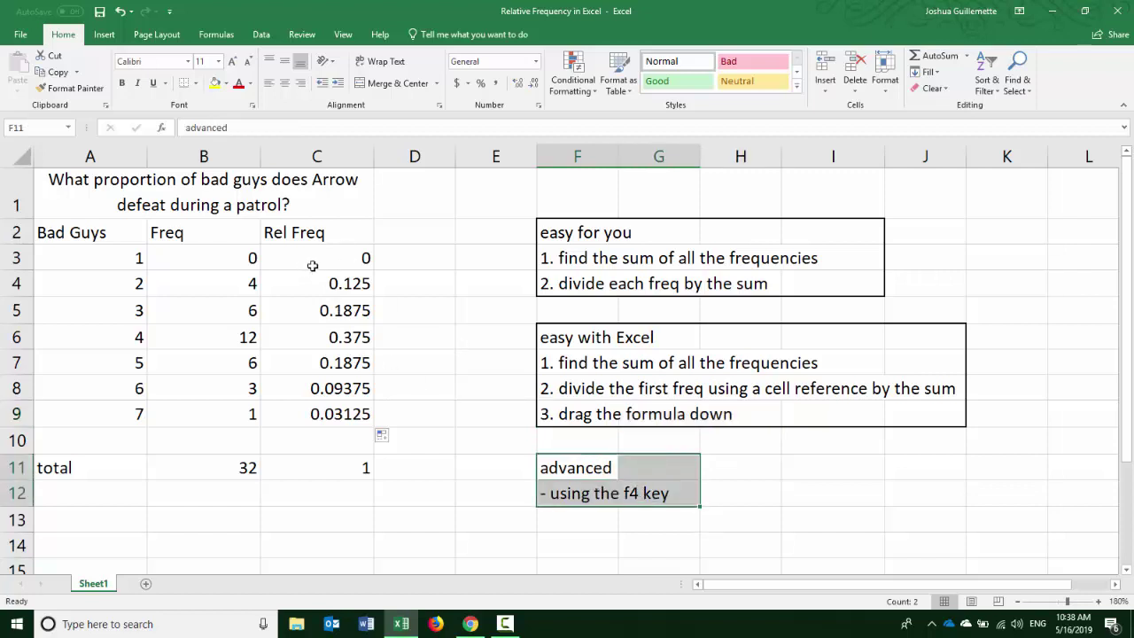
pyautogui.moveTo(314, 263); pyautogui.dragTo(319, 413)
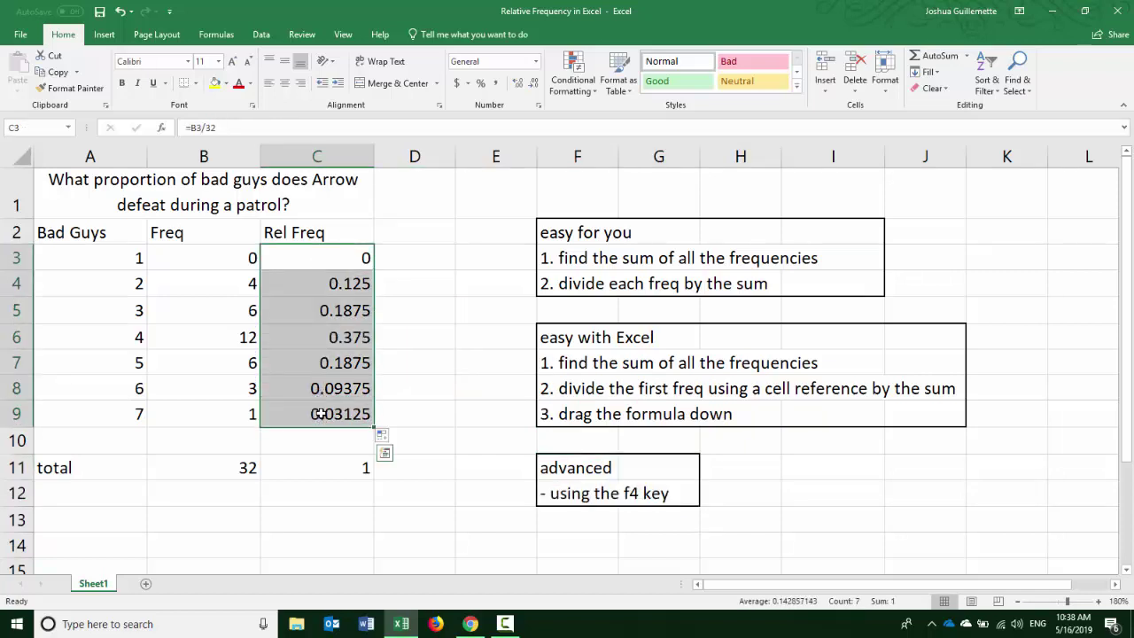
pyautogui.press('Delete')
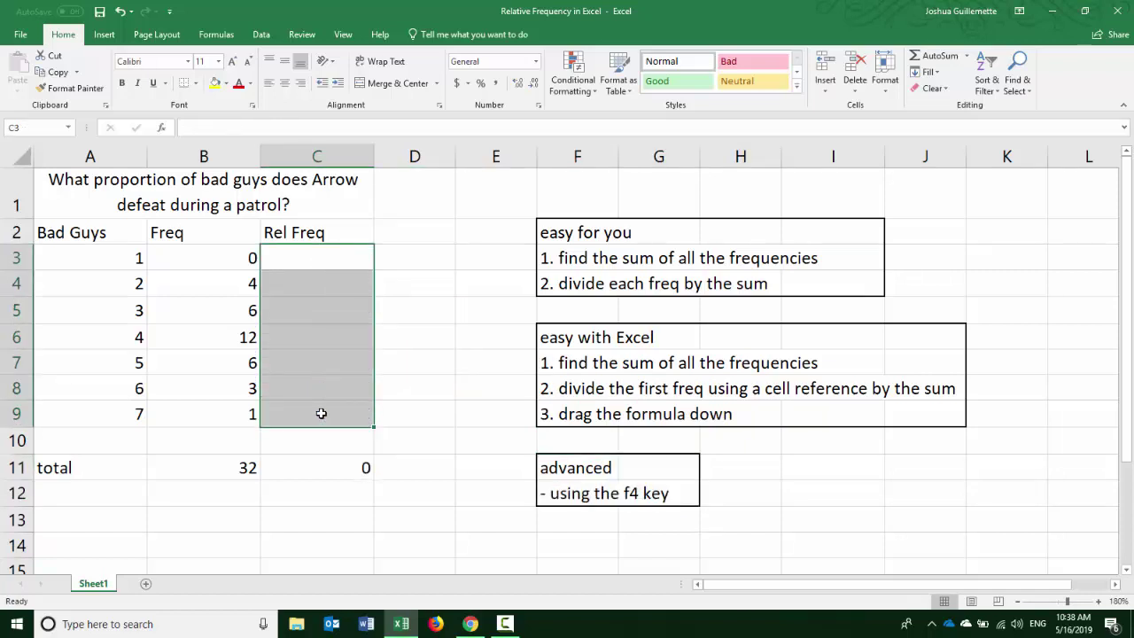
# - Try the formula =B3/B11 in C3, with a relative reference to the total, and fill it down to C9
pyautogui.click(319, 257)
pyautogui.write('=')
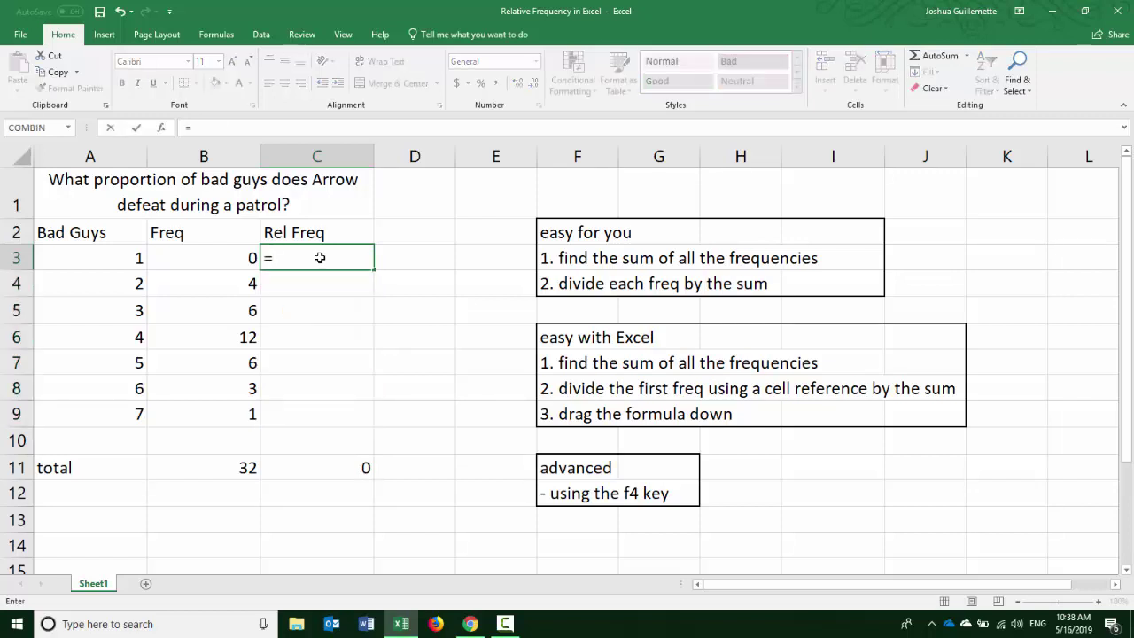
pyautogui.click(222, 255)
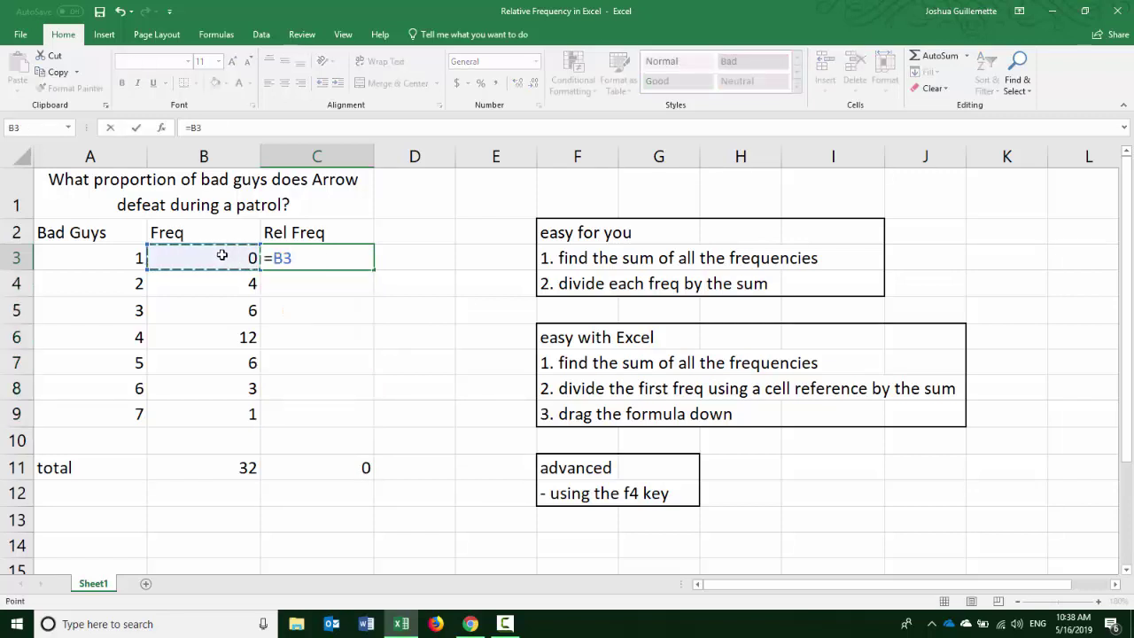
pyautogui.write('/')
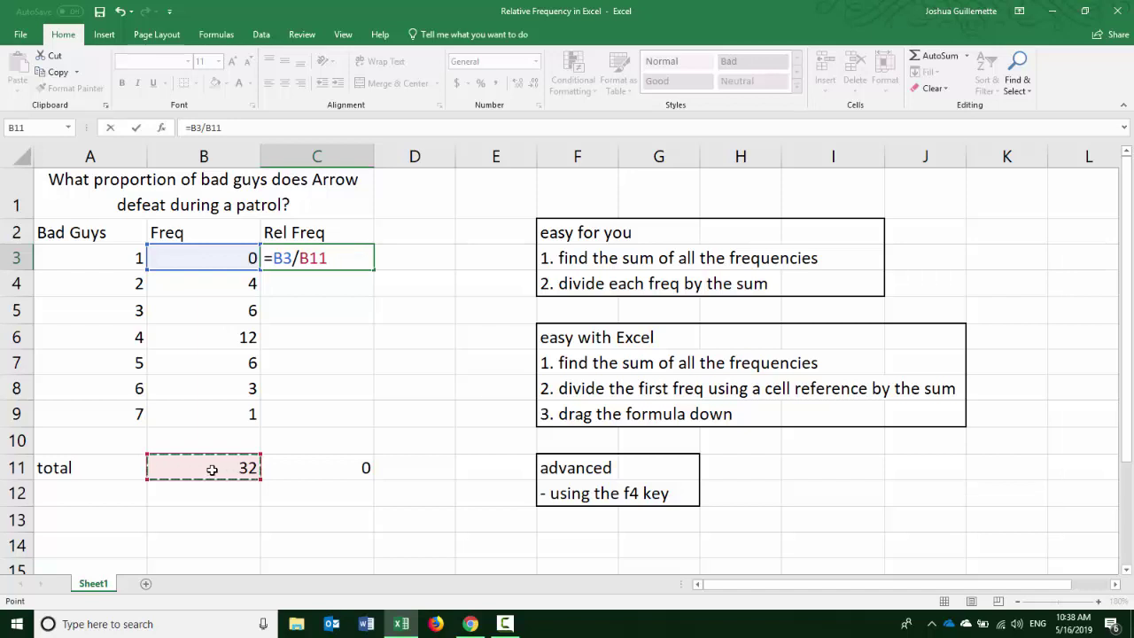
pyautogui.press('Return')
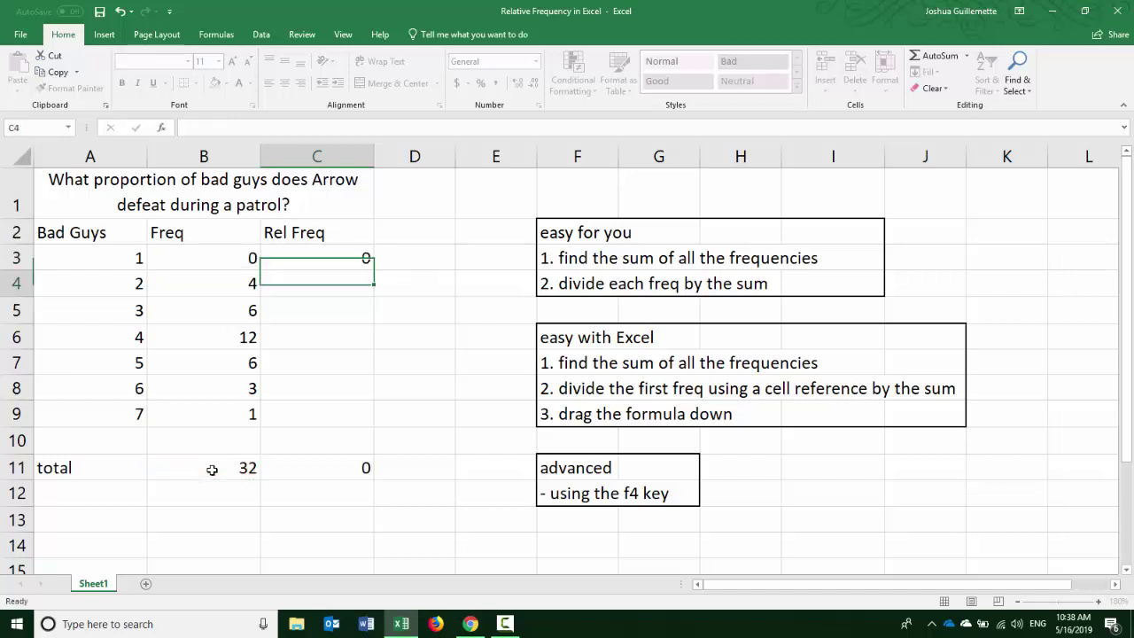
pyautogui.click(340, 259)
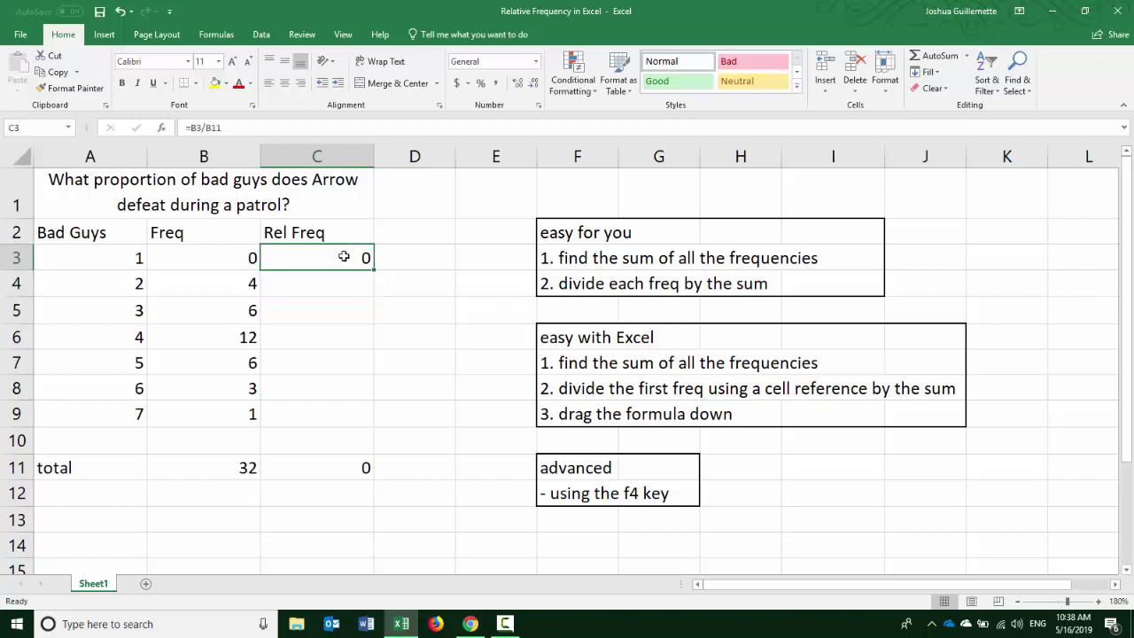
pyautogui.moveTo(373, 270); pyautogui.dragTo(371, 423)
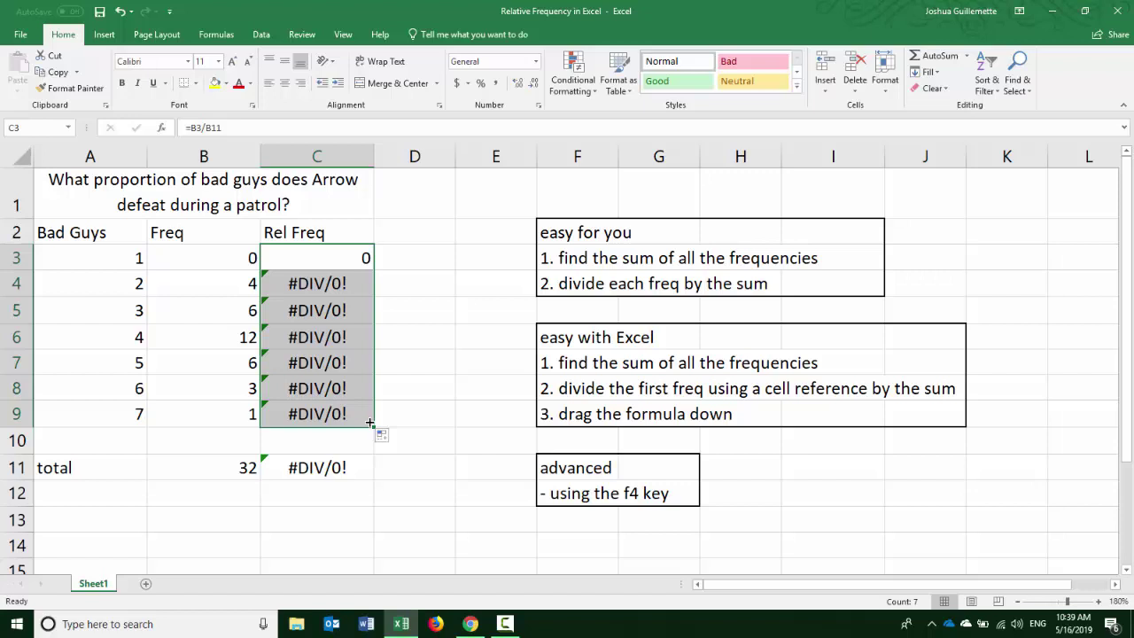
# - Inspect which cells the formulas in C3 and C4 refer to for the frequency and the total
pyautogui.click(327, 262)
pyautogui.click(237, 257)
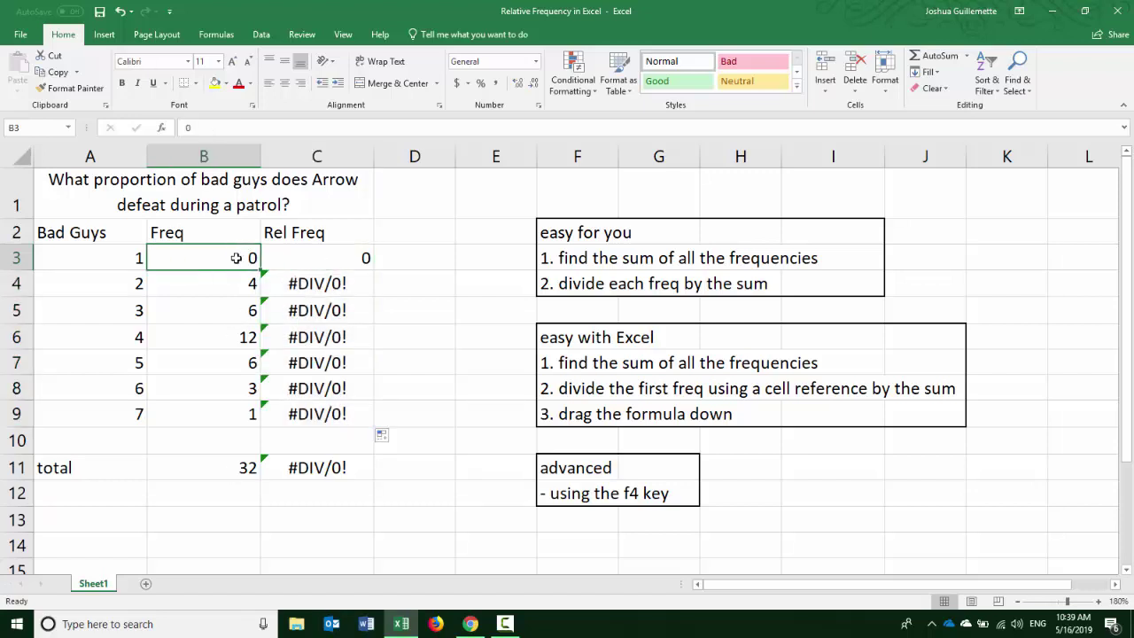
pyautogui.click(332, 261)
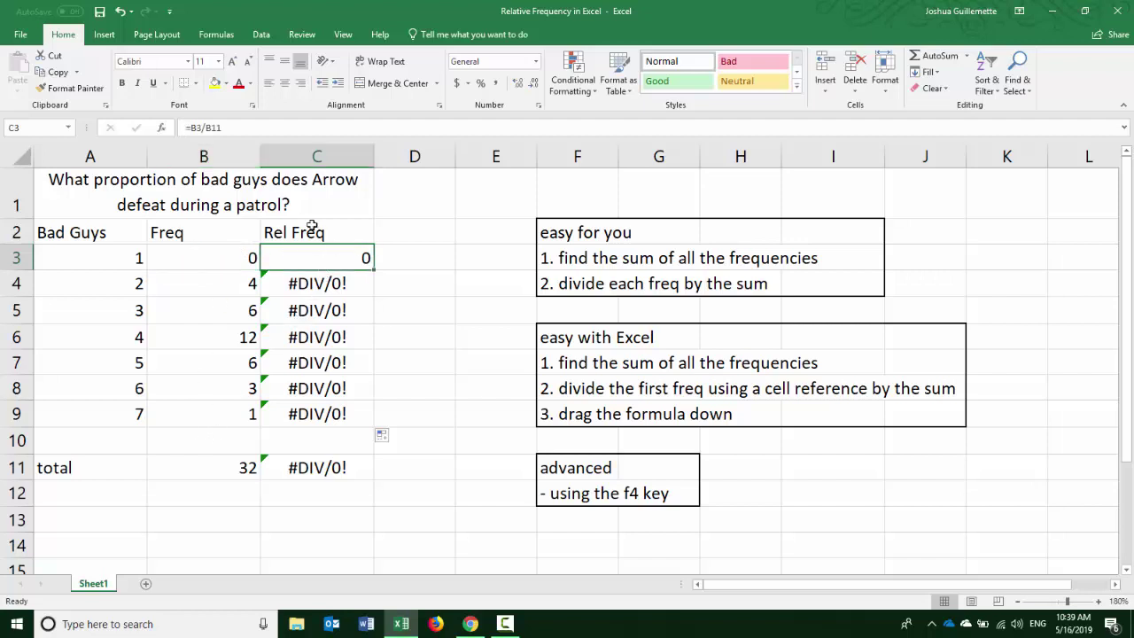
pyautogui.click(213, 127)
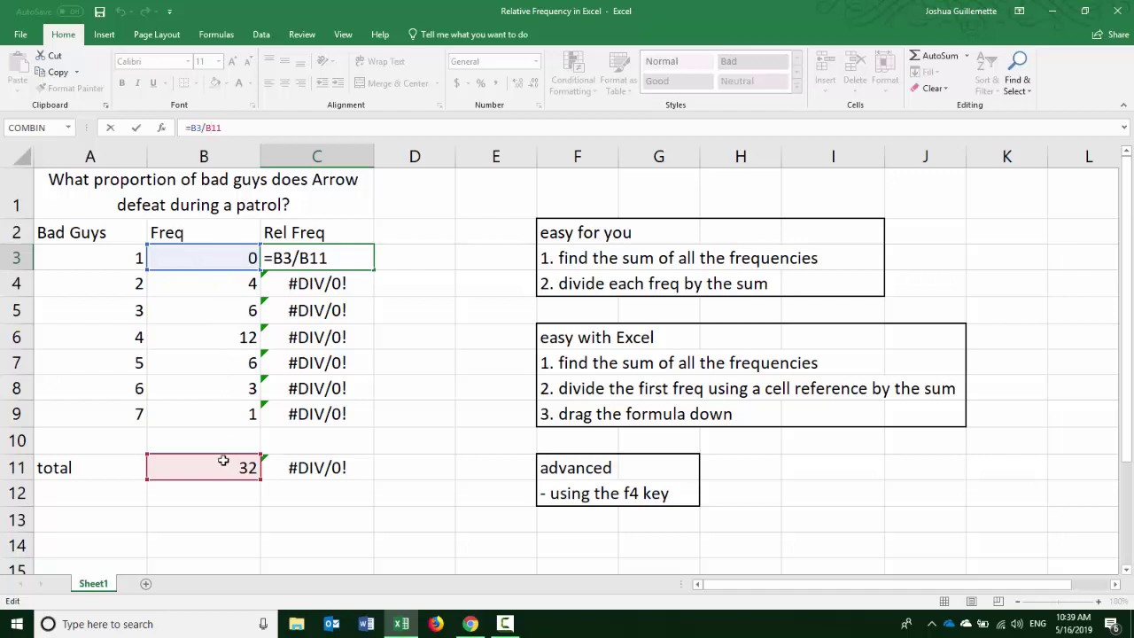
pyautogui.press('Return')
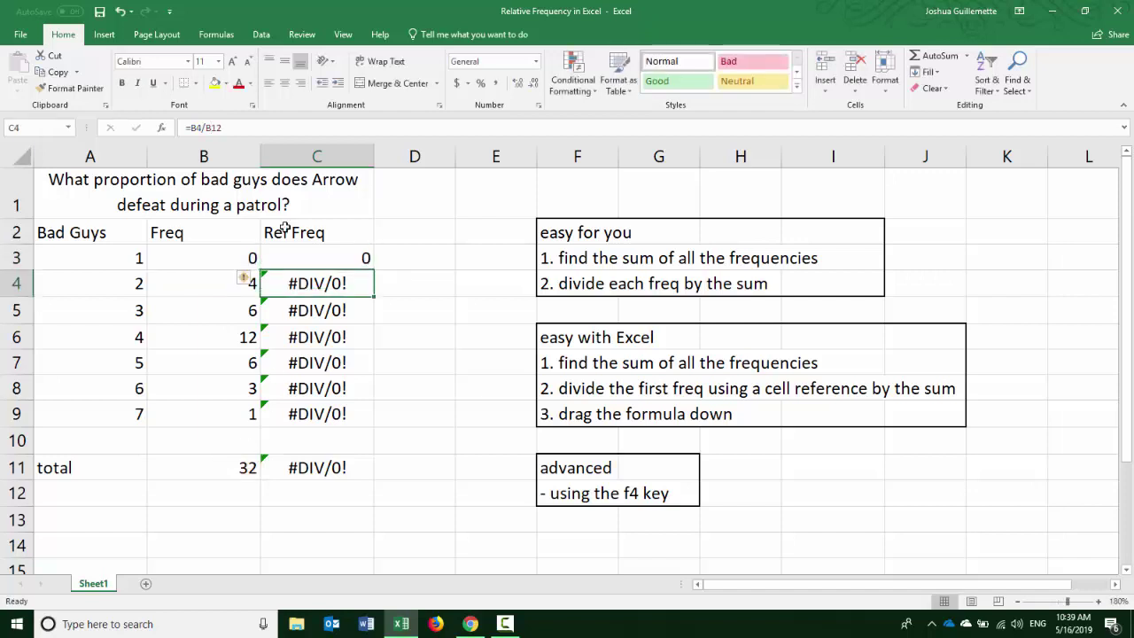
pyautogui.click(222, 128)
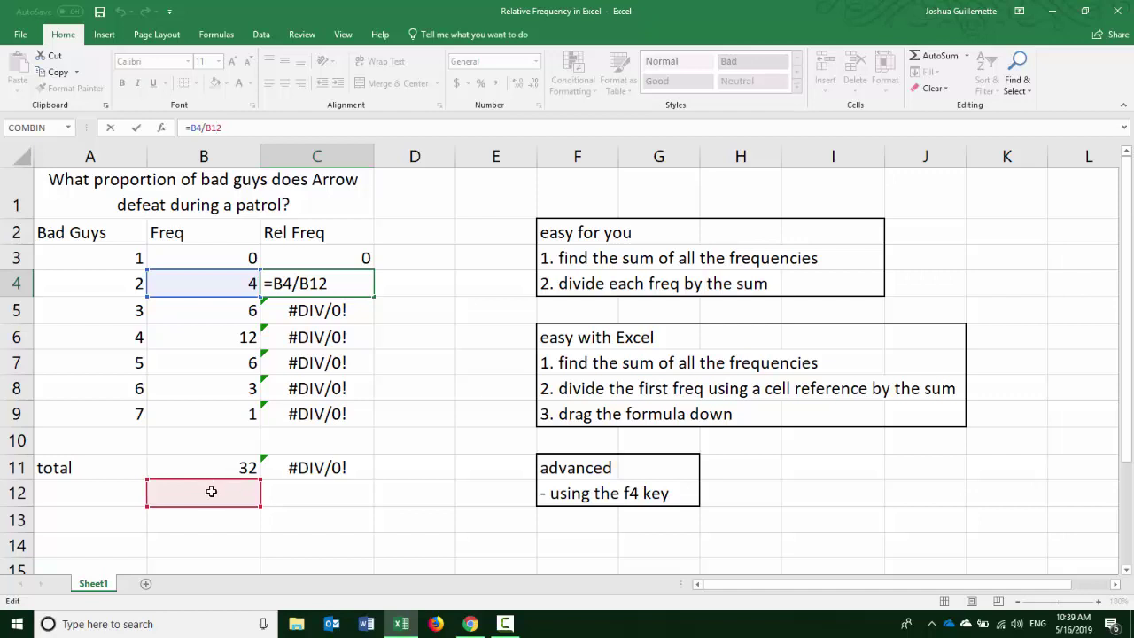
pyautogui.press('Return')
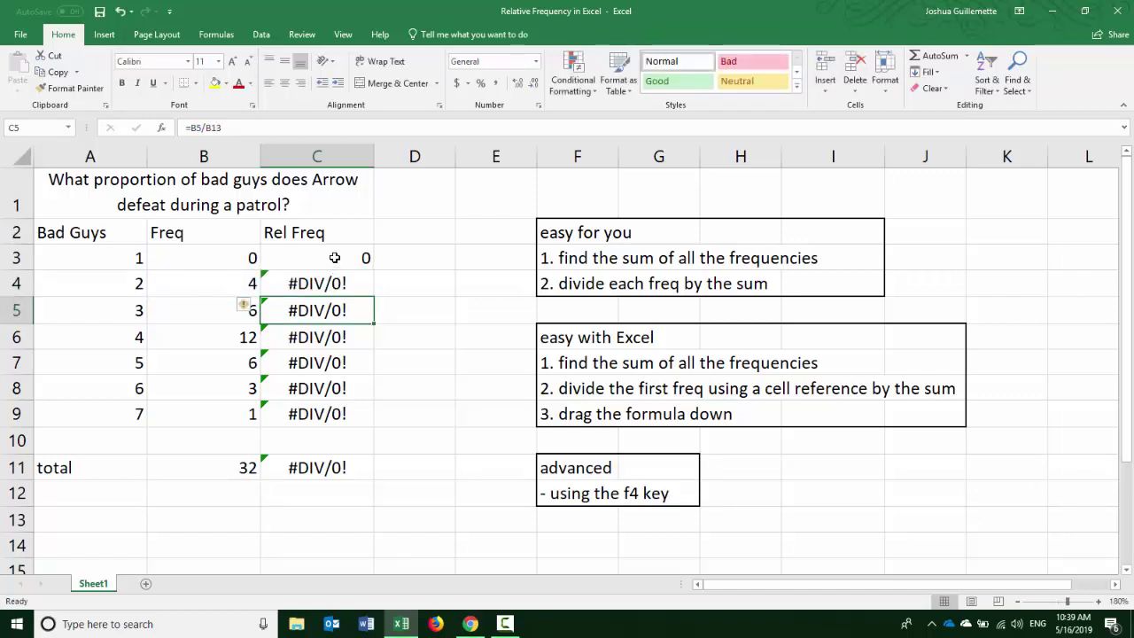
# - Replace the formulas in C3:C9 with =B3/$B$11 filled down from C3, using an absolute reference to the frequency total
pyautogui.moveTo(335, 257); pyautogui.dragTo(335, 410)
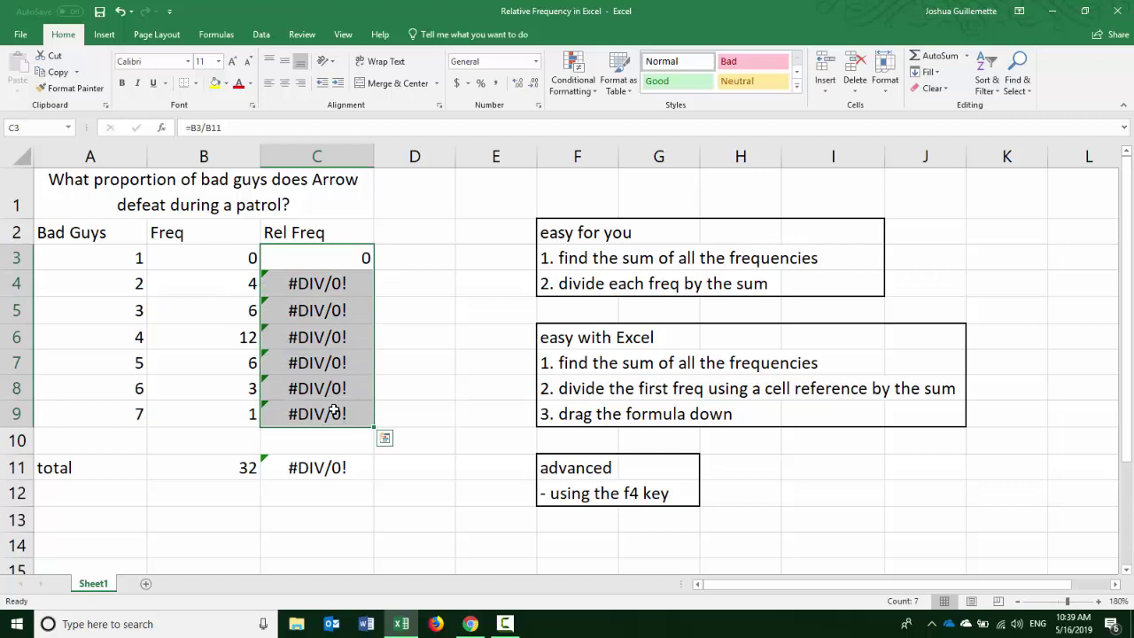
pyautogui.press('Delete')
pyautogui.click(302, 261)
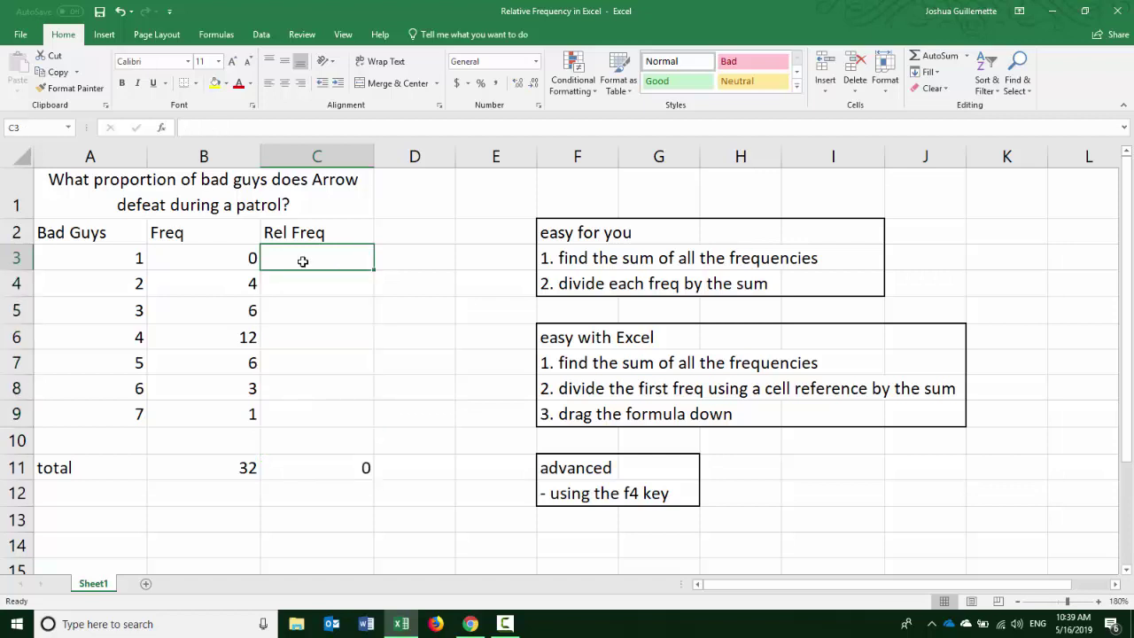
pyautogui.write('=')
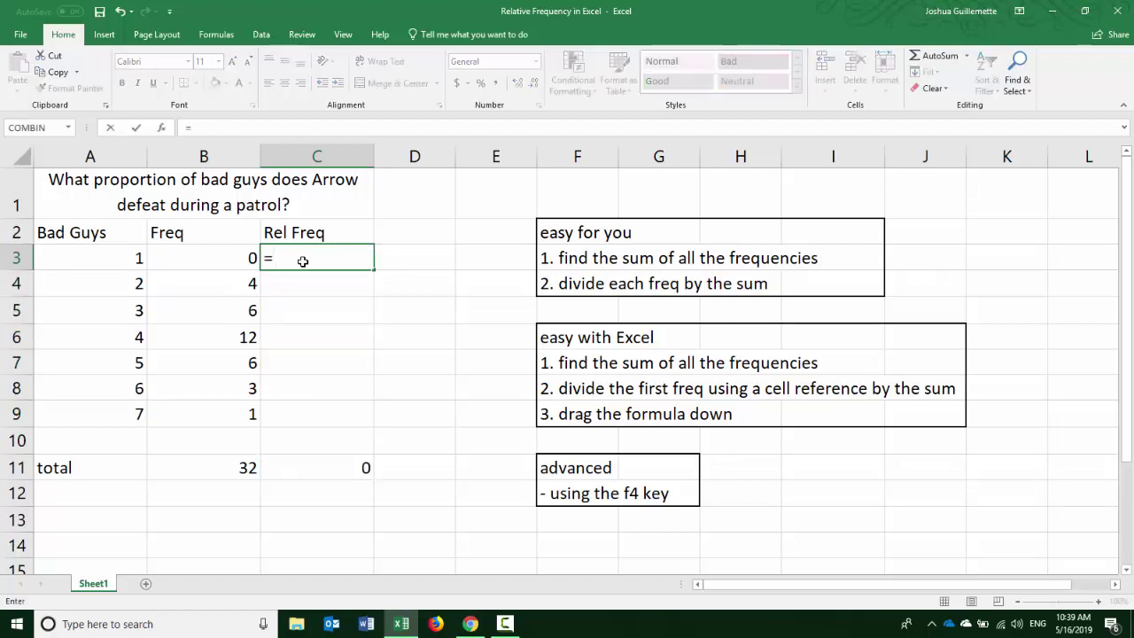
pyautogui.click(226, 258)
pyautogui.write('/')
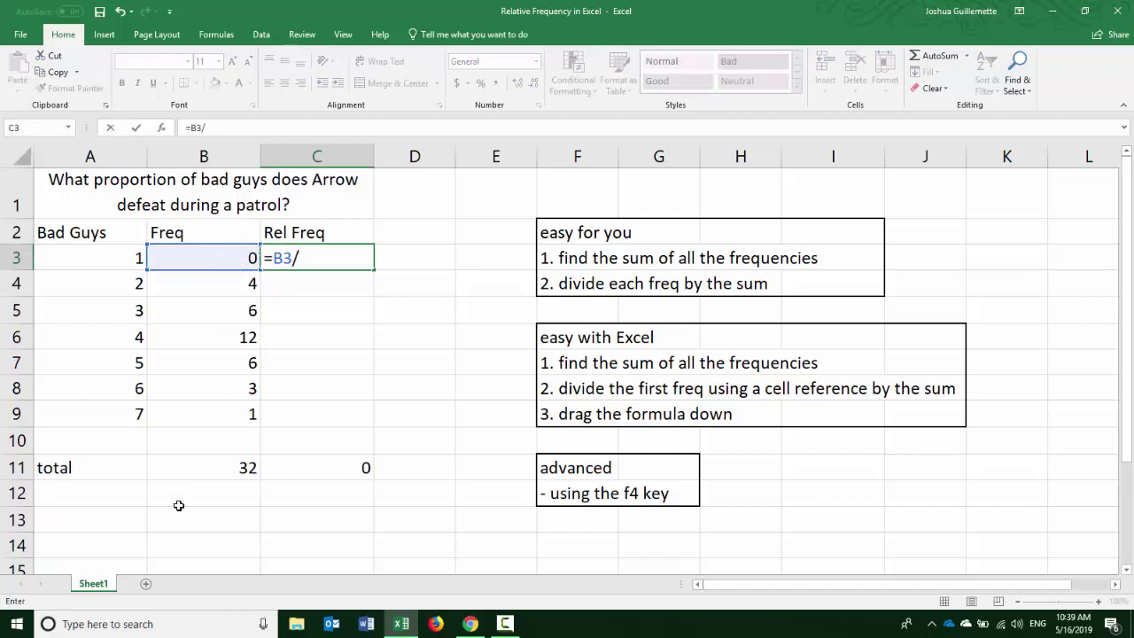
pyautogui.click(207, 459)
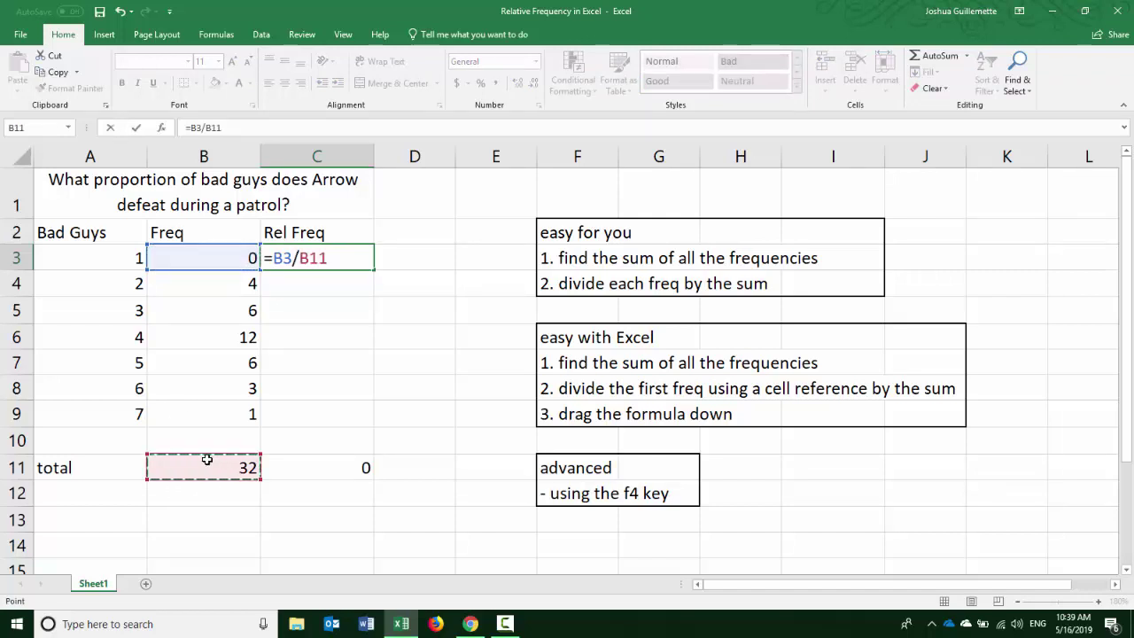
pyautogui.press('F4')
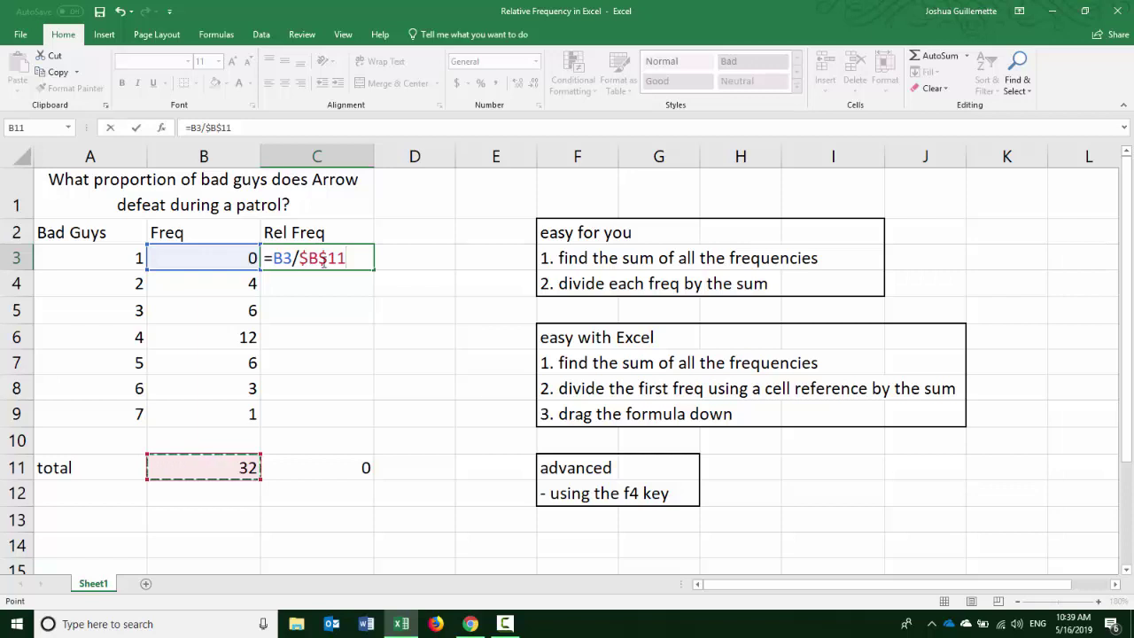
pyautogui.press('Return')
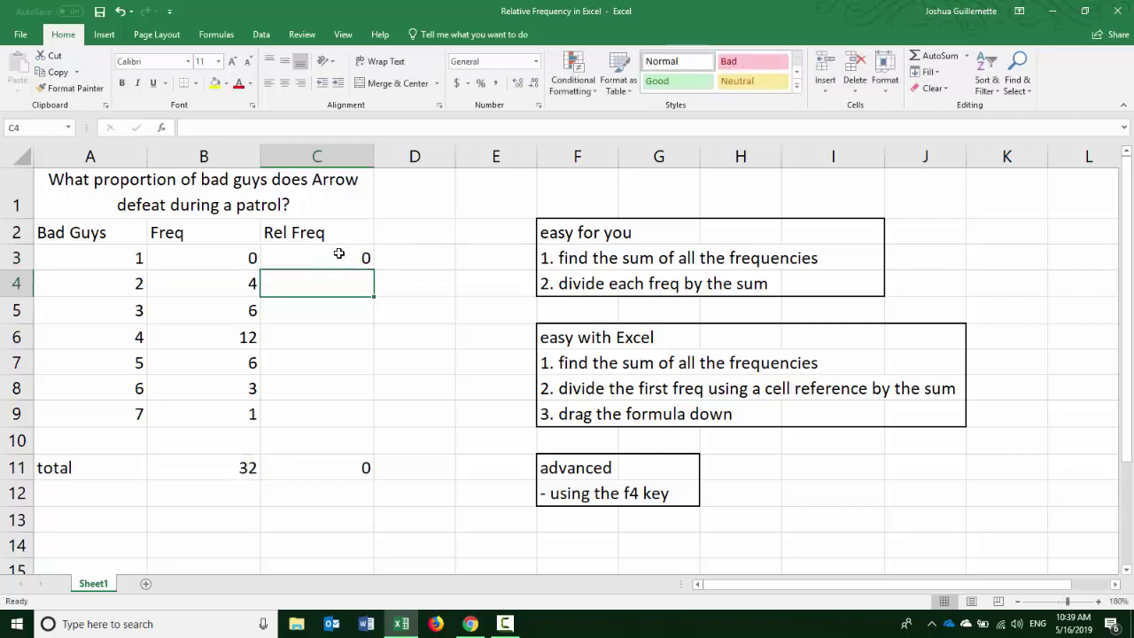
pyautogui.click(339, 257)
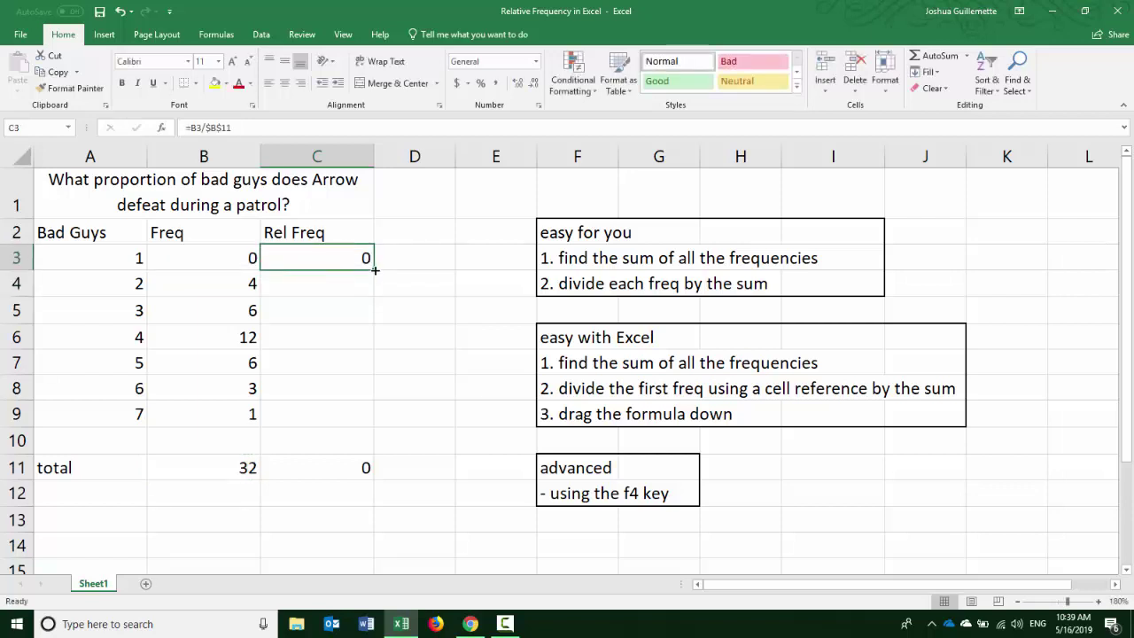
pyautogui.moveTo(375, 271); pyautogui.dragTo(372, 419)
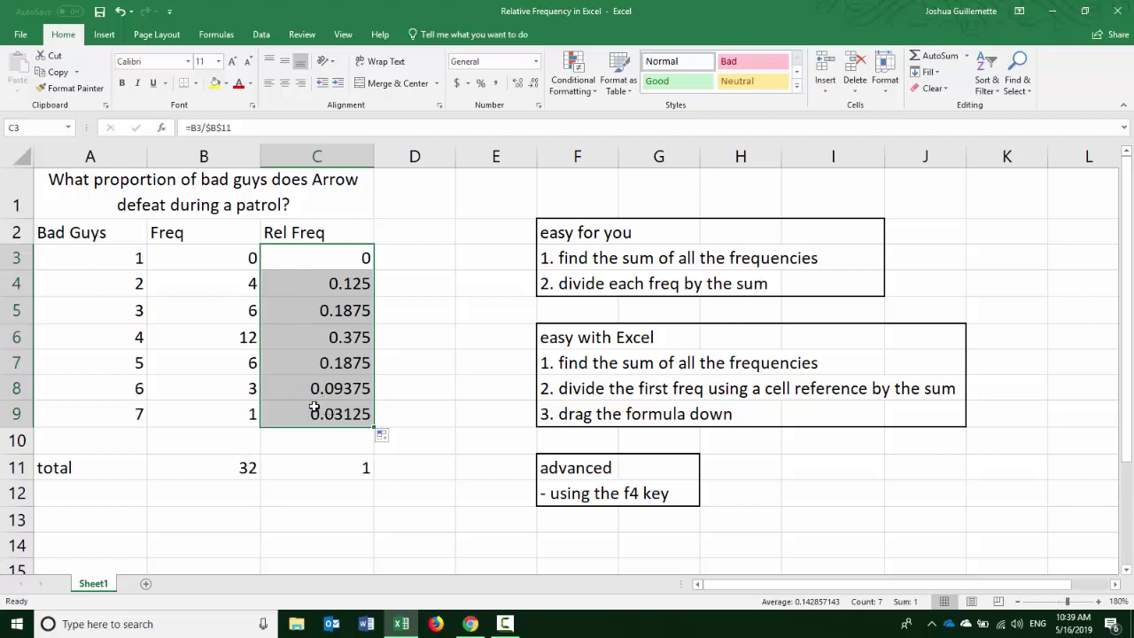
# - Change the frequency for 4 bad guys in B6 to 11 and check the relative frequency total in C11
pyautogui.click(202, 338)
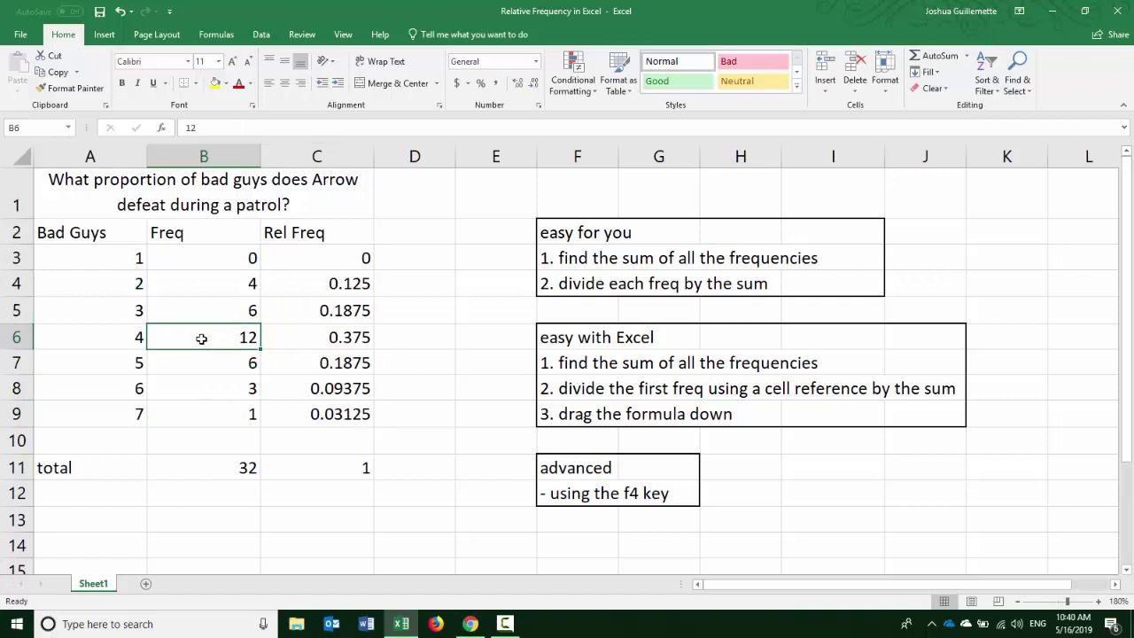
pyautogui.write('11')
pyautogui.press('Return')
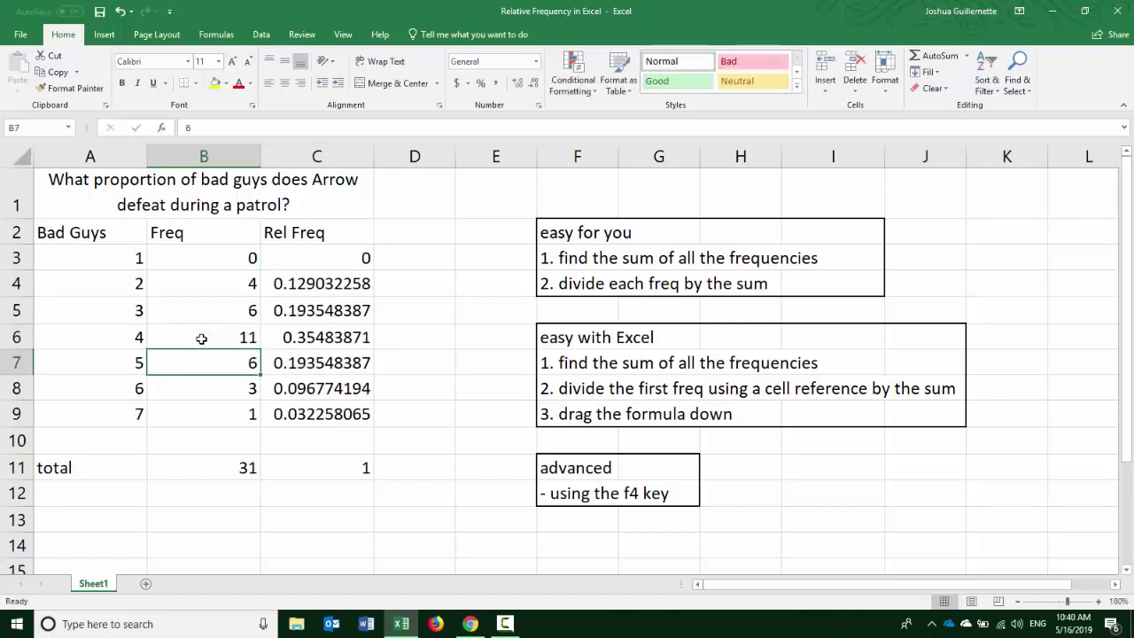
pyautogui.click(352, 465)
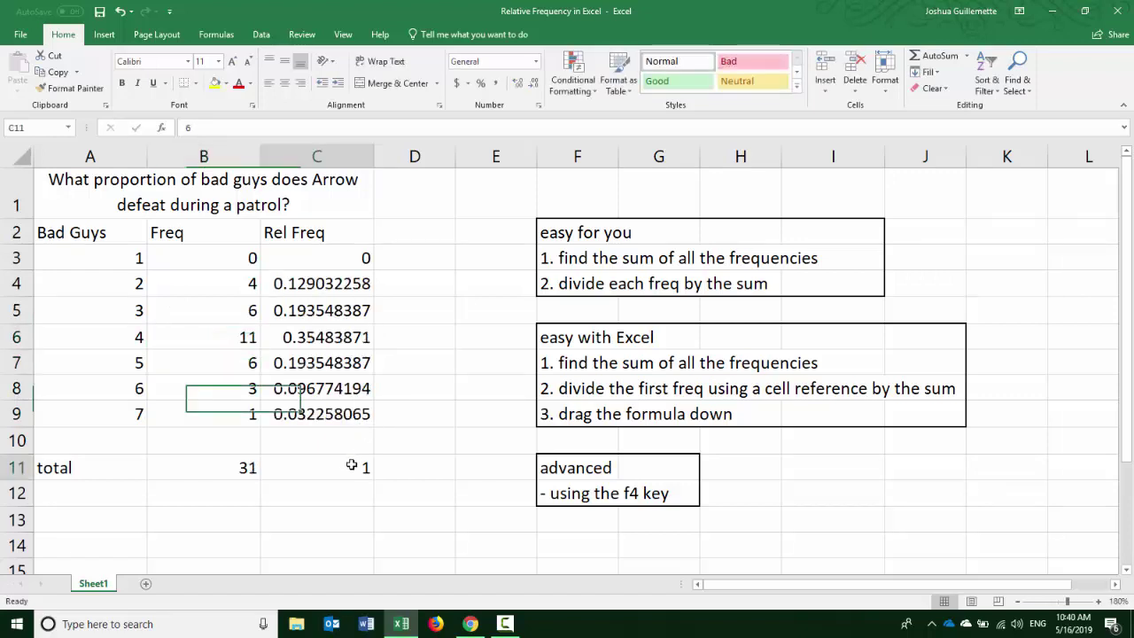
# - Change the frequency for 5 bad guys in B7 to 7
pyautogui.click(205, 365)
pyautogui.write('7')
pyautogui.press('Return')
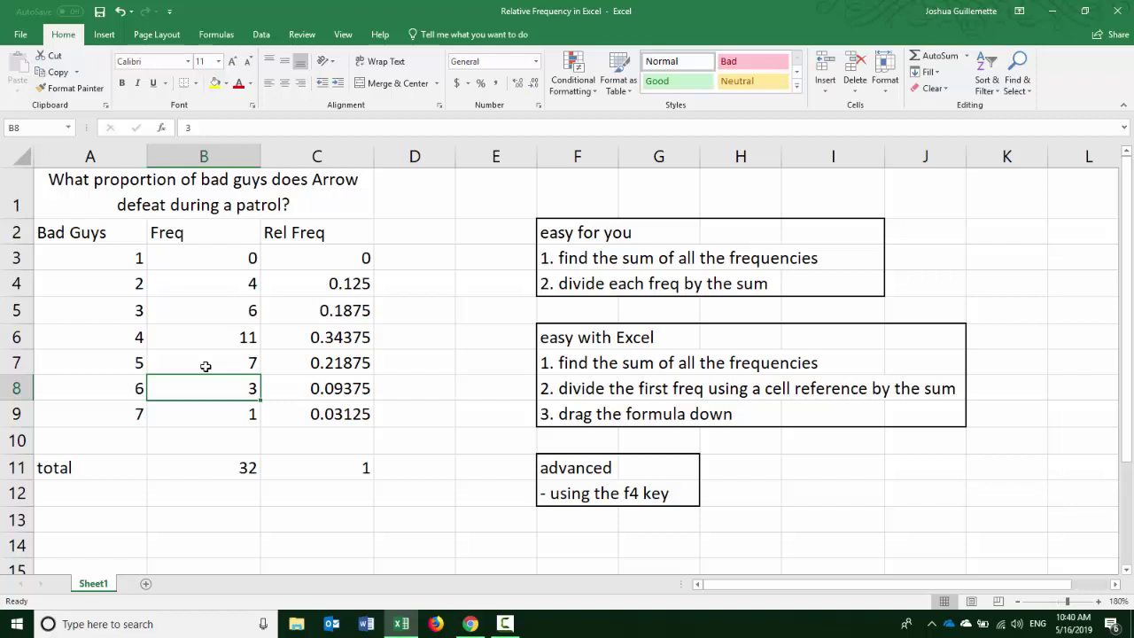
pyautogui.click(205, 366)
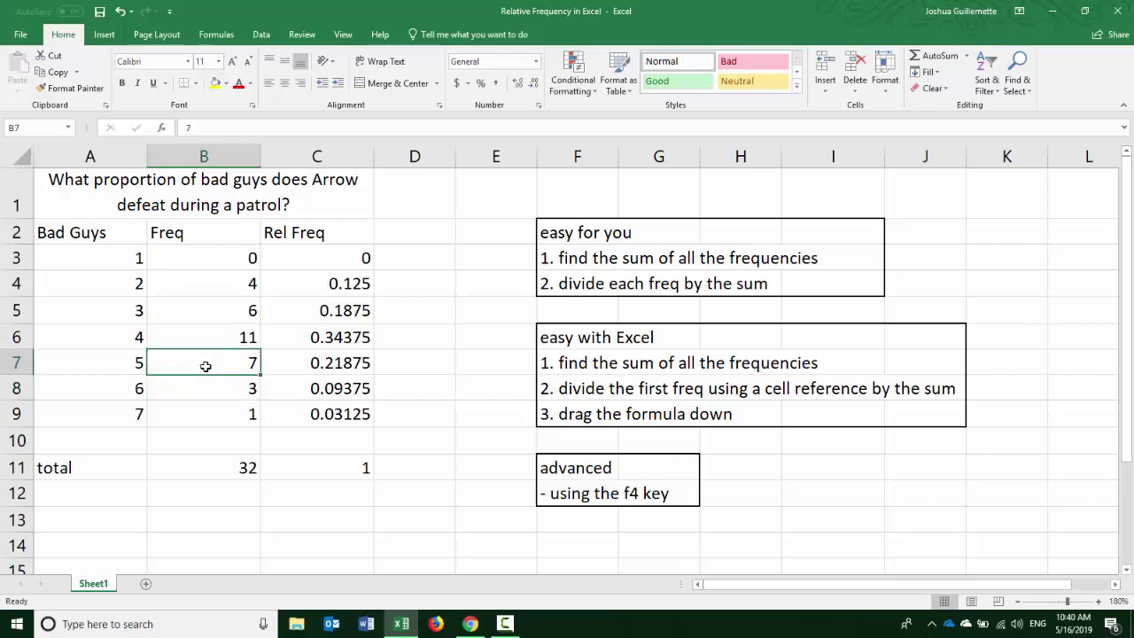
pyautogui.click(124, 363)
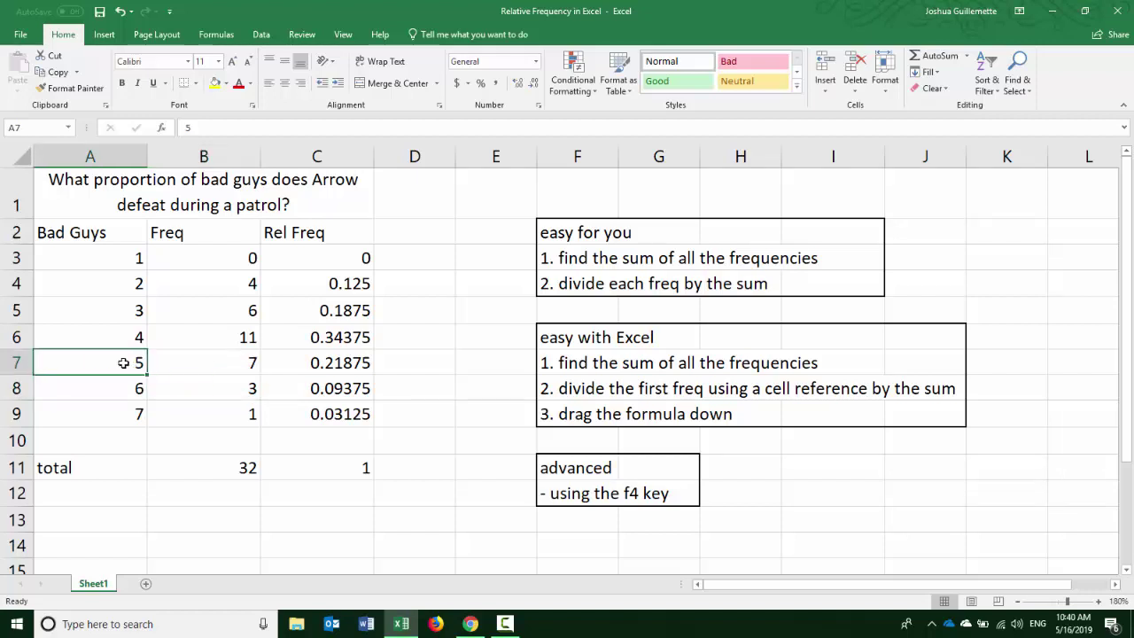
# - Change the frequency for 1 bad guy in B3 to 1
pyautogui.click(217, 261)
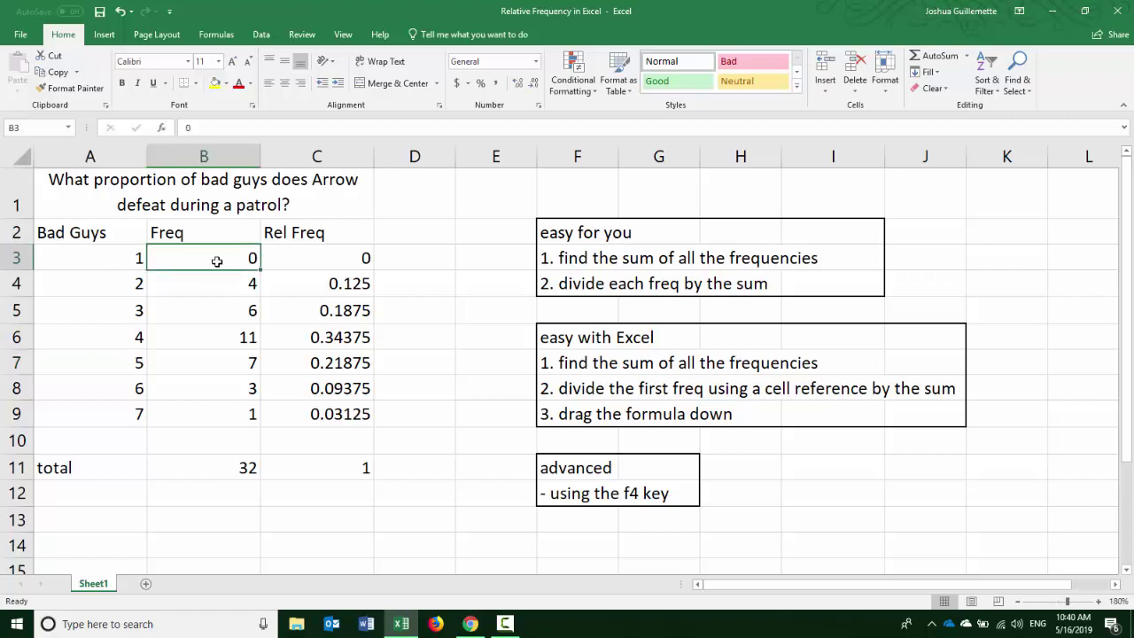
pyautogui.write('1')
pyautogui.press('Return')
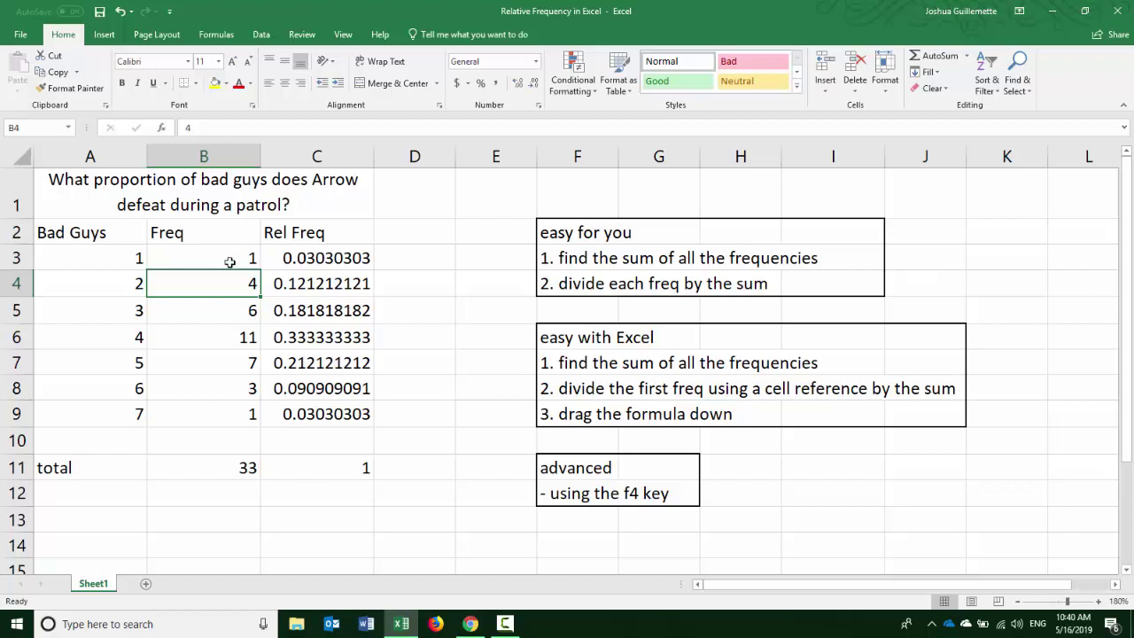
# - Review the frequencies in B3:B9, the relative frequencies in C3:C9 and the frequency total in B11
pyautogui.moveTo(223, 252); pyautogui.dragTo(218, 408)
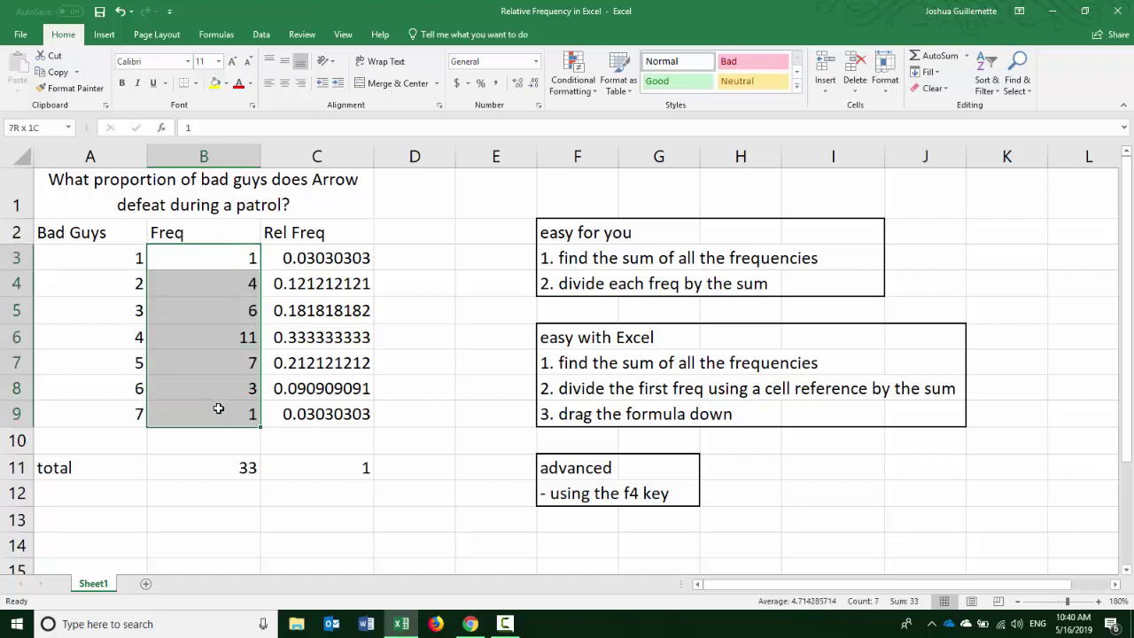
pyautogui.click(310, 257)
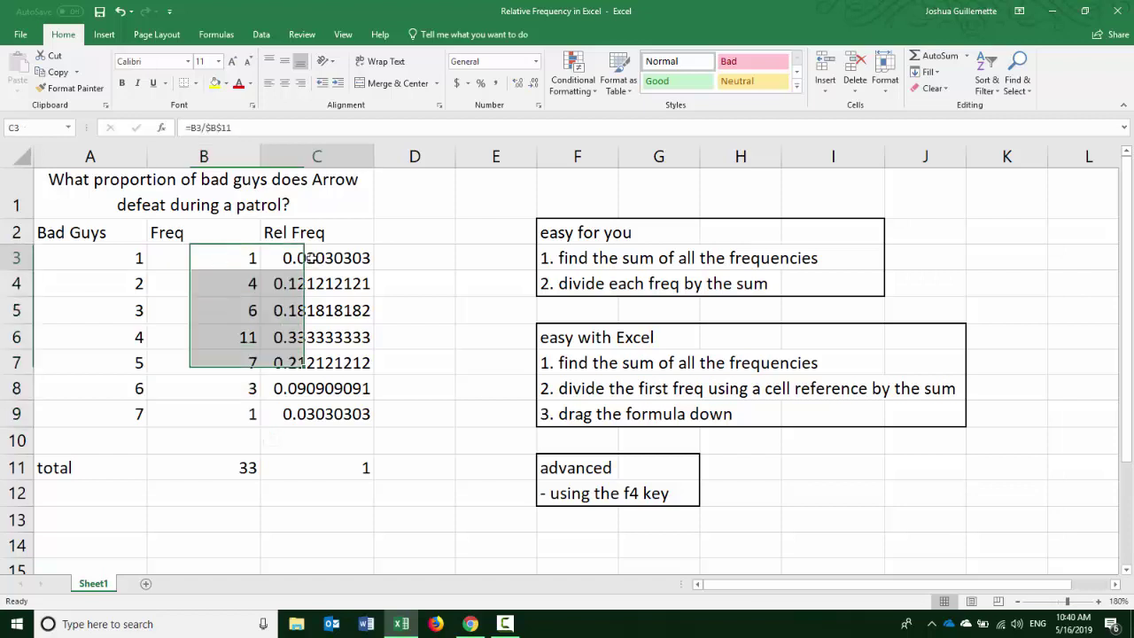
pyautogui.moveTo(310, 256); pyautogui.dragTo(308, 415)
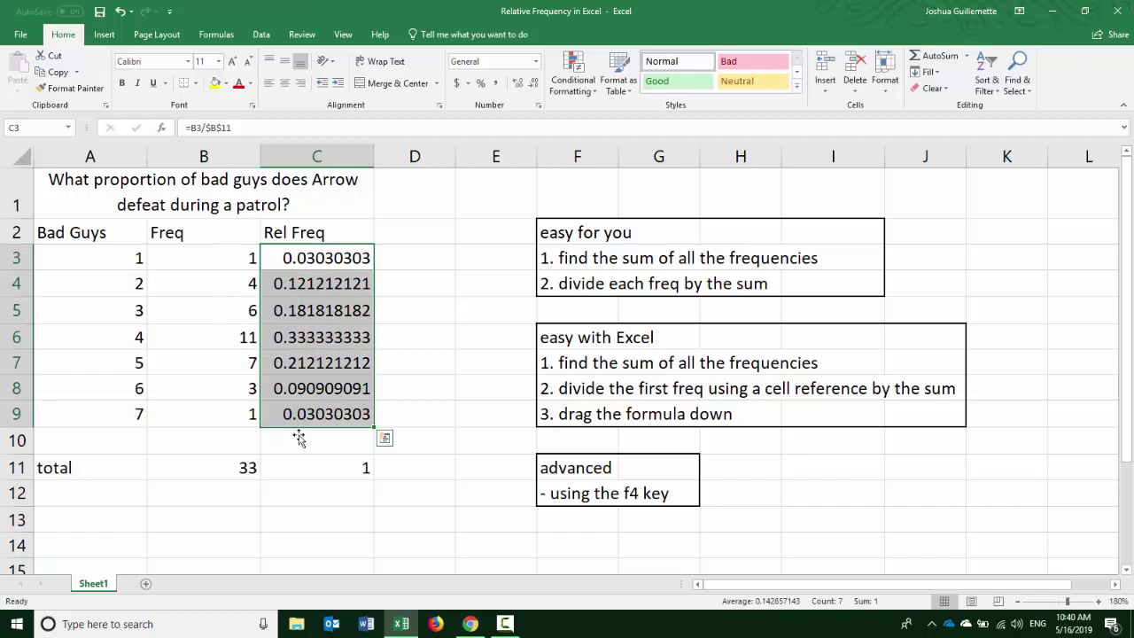
pyautogui.click(229, 470)
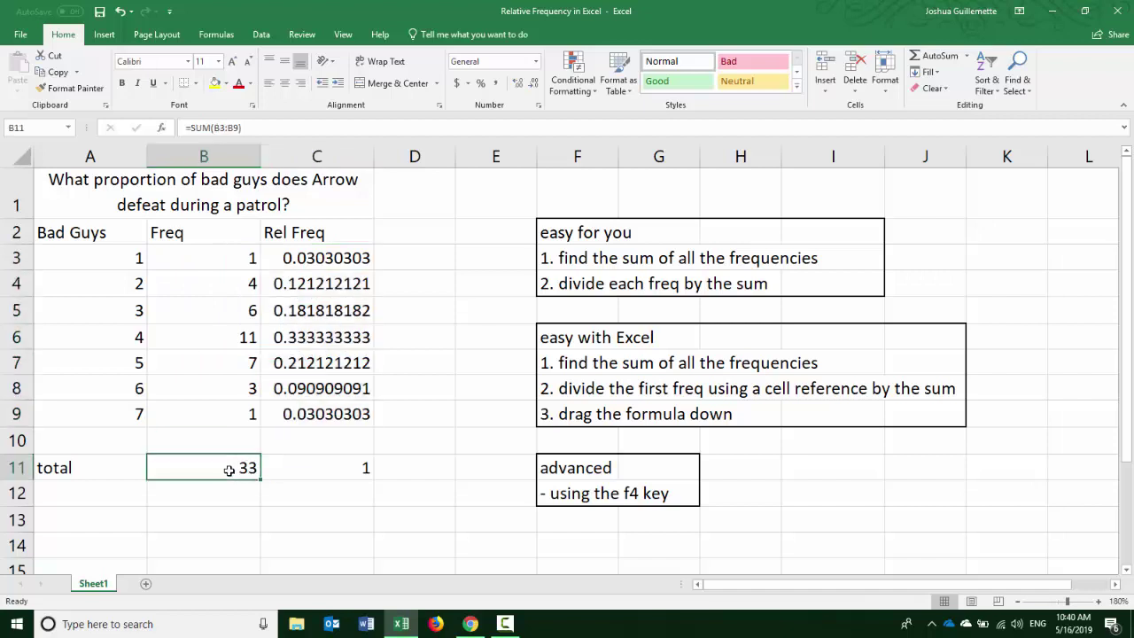